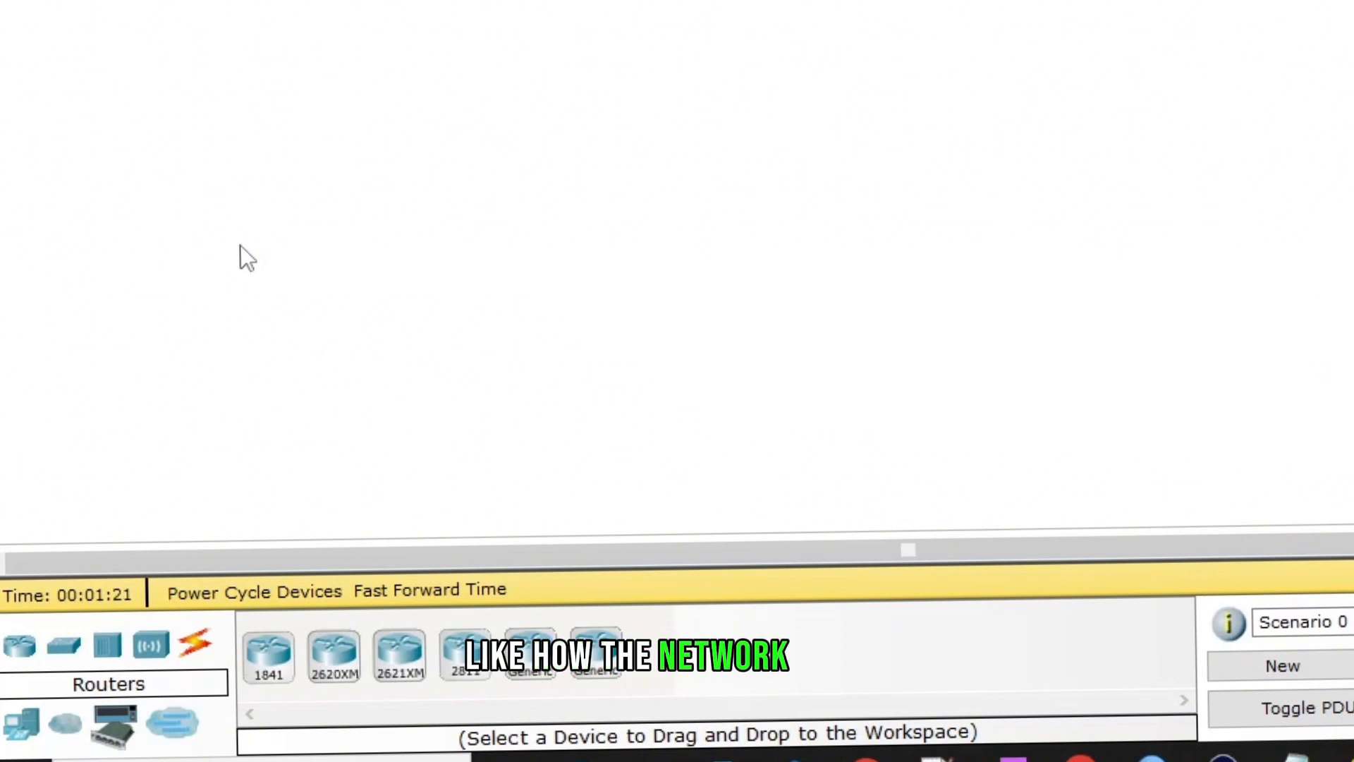
# - Place a 2950-24 switch on the workspace
pyautogui.click(63, 656)
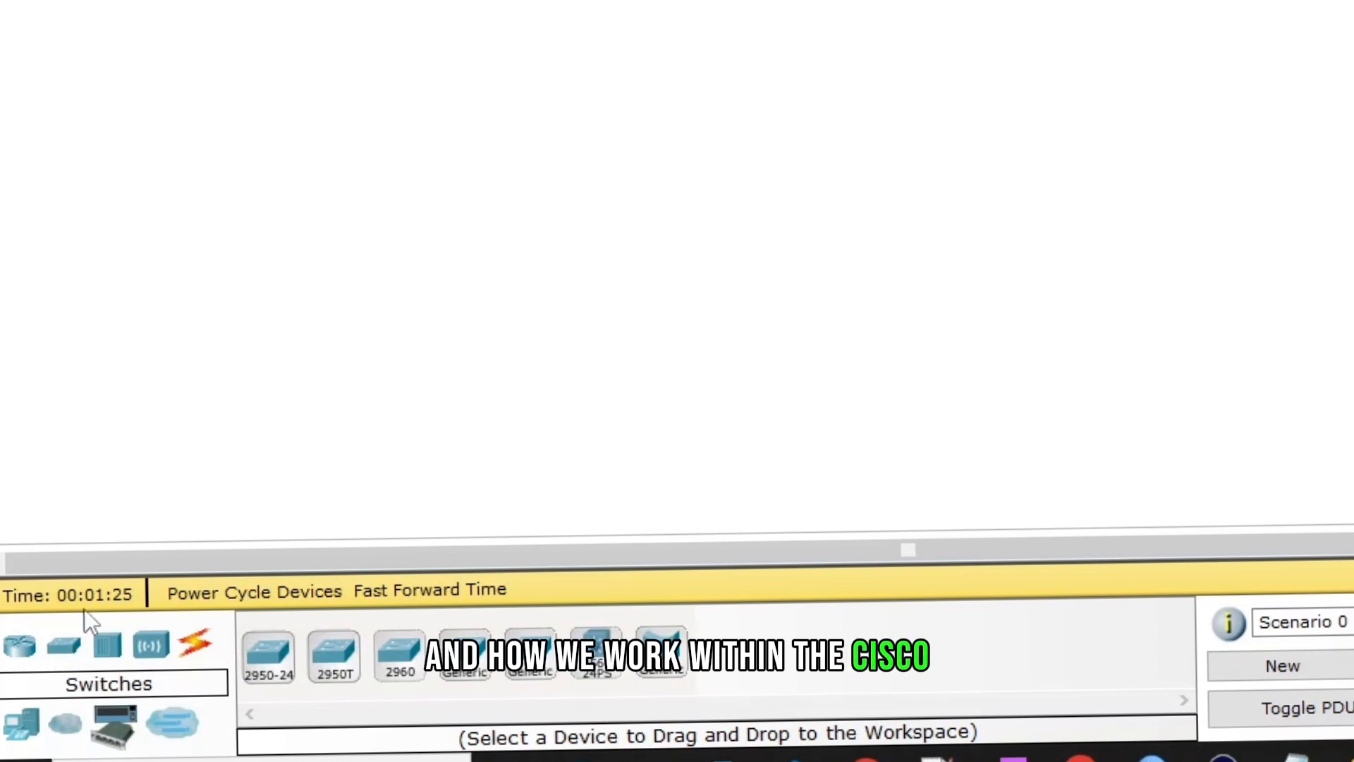
pyautogui.click(277, 652)
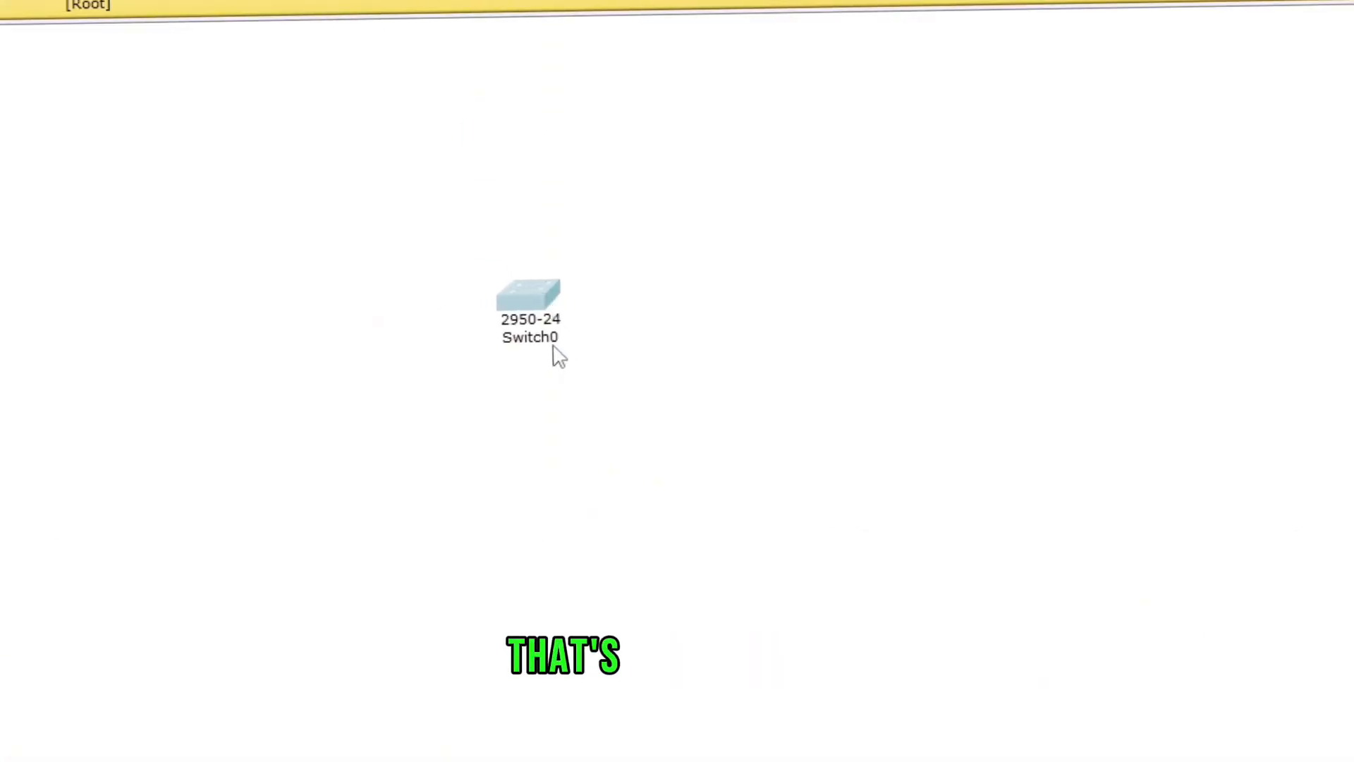
pyautogui.moveTo(554, 348)
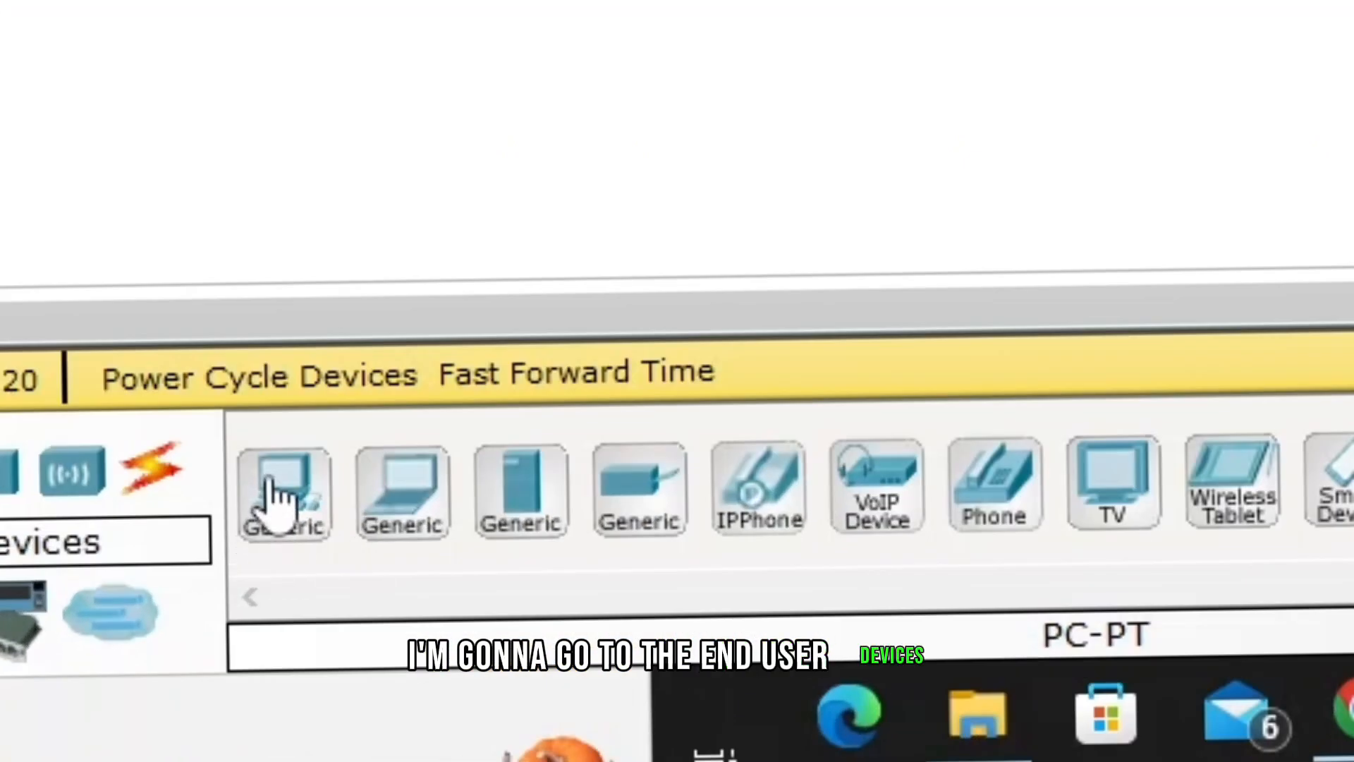
# - Place four generic PC-PT computers around the switch
pyautogui.click(272, 514)
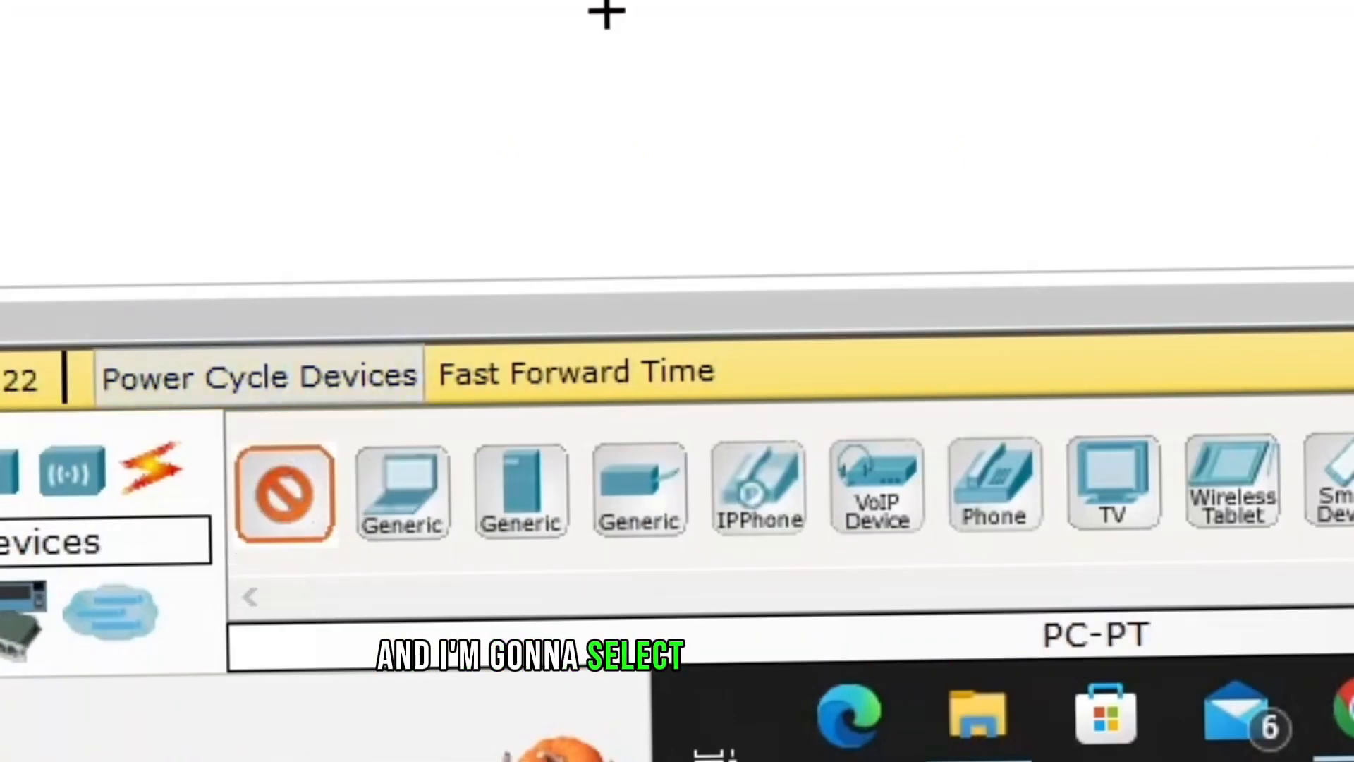
pyautogui.click(339, 398)
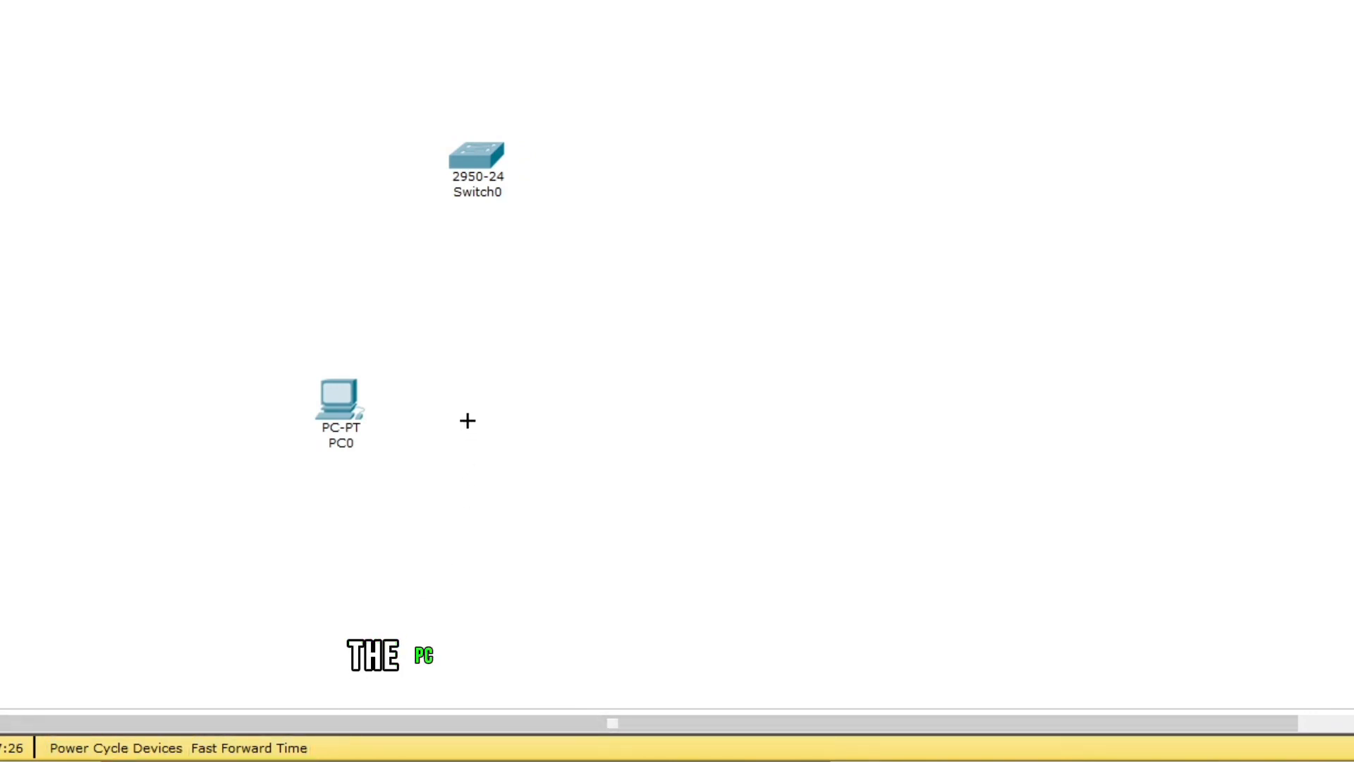
pyautogui.moveTo(475, 401); pyautogui.dragTo(465, 403)
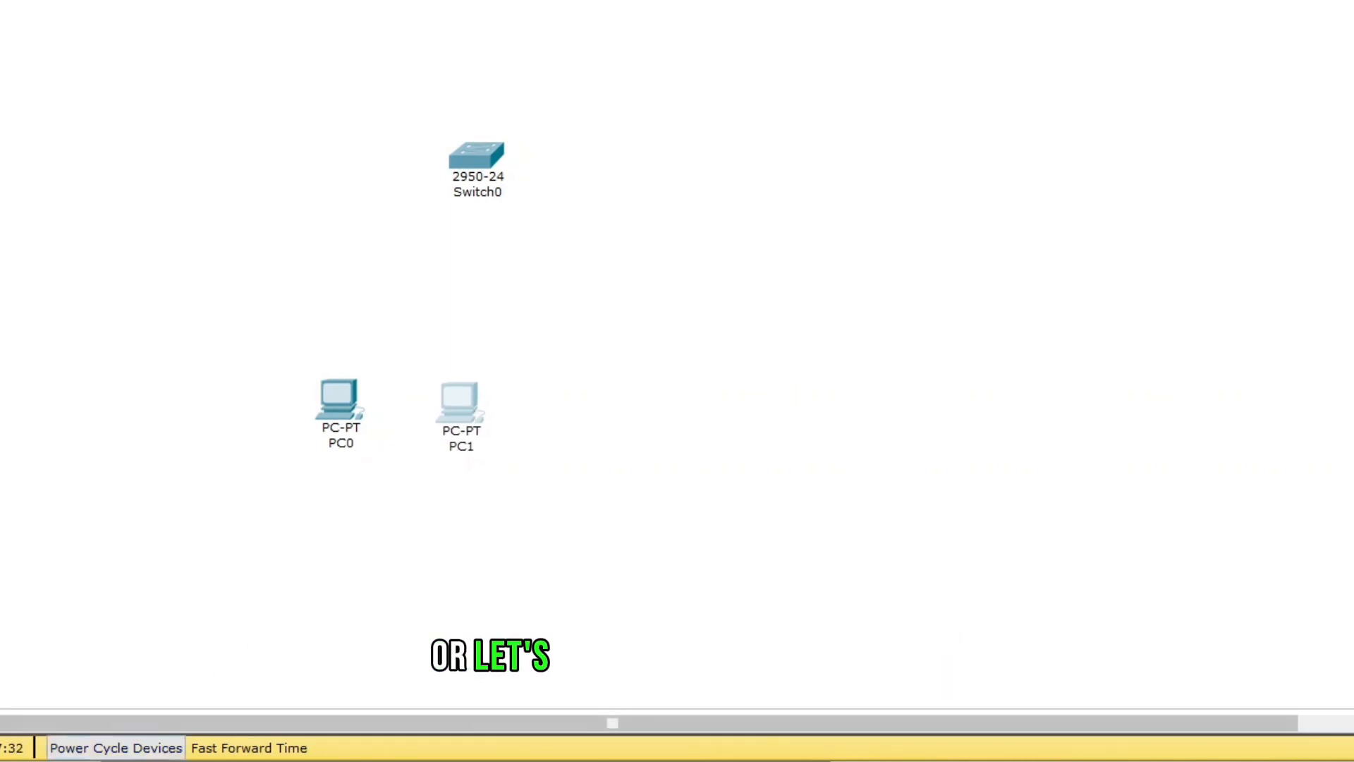
pyautogui.click(665, 157)
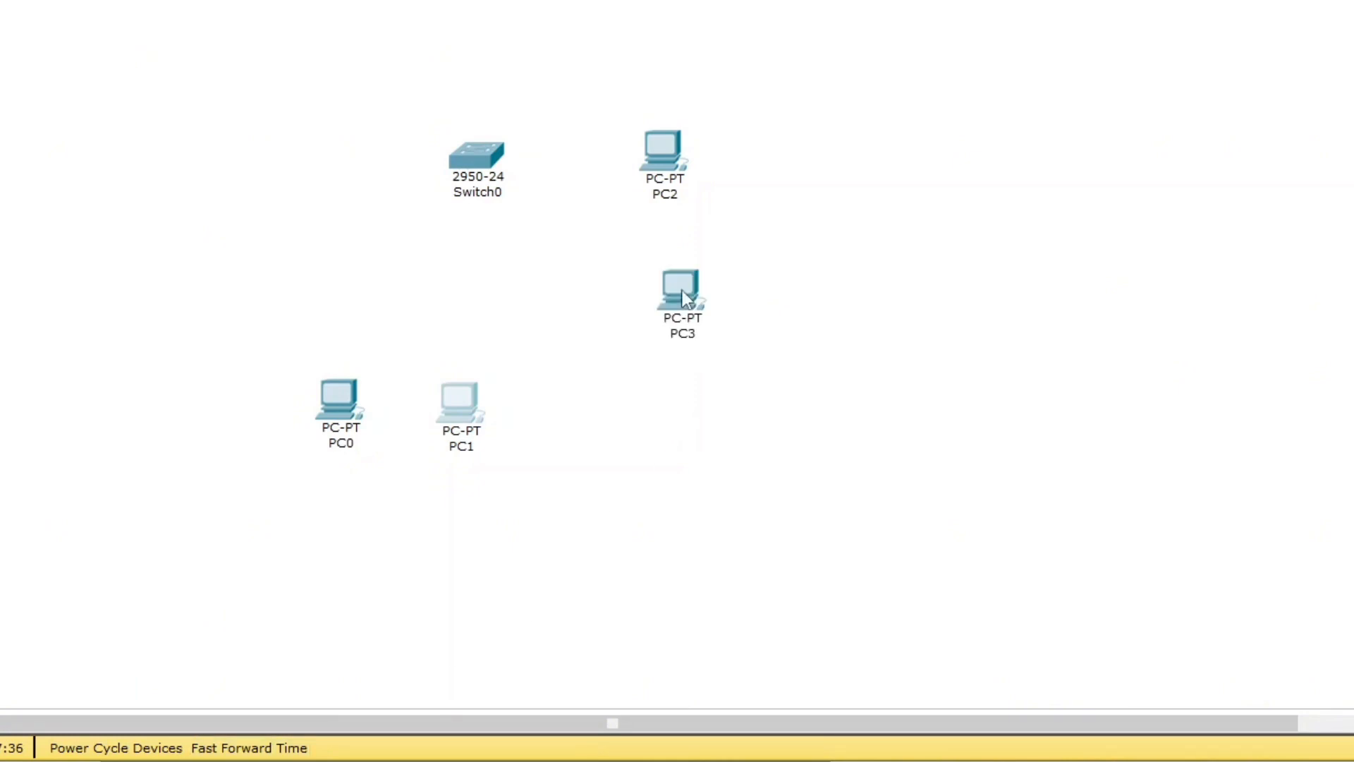
pyautogui.moveTo(485, 179); pyautogui.dragTo(438, 241)
pyautogui.moveTo(455, 248)
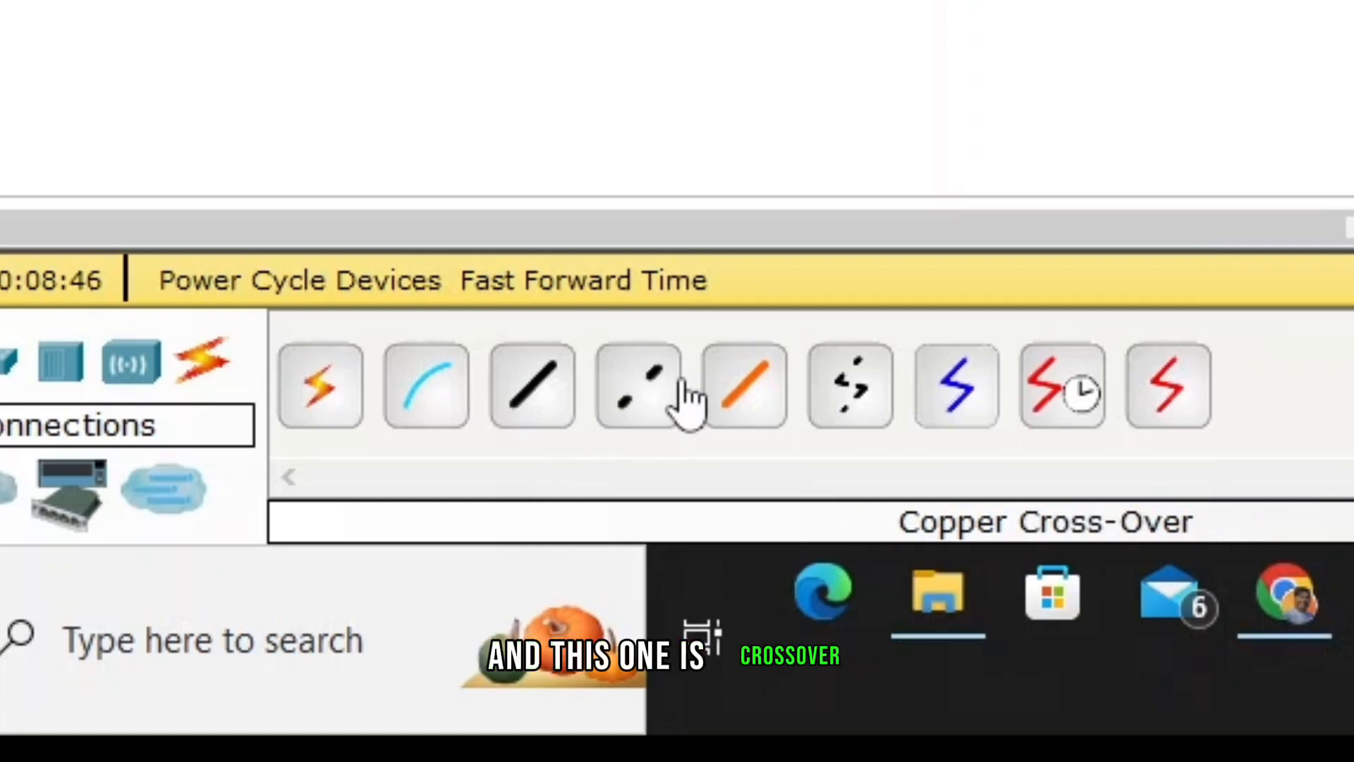
# - Connect PC0's FastEthernet port to the switch's FastEthernet0/1 with a copper straight-through cable
pyautogui.click(552, 405)
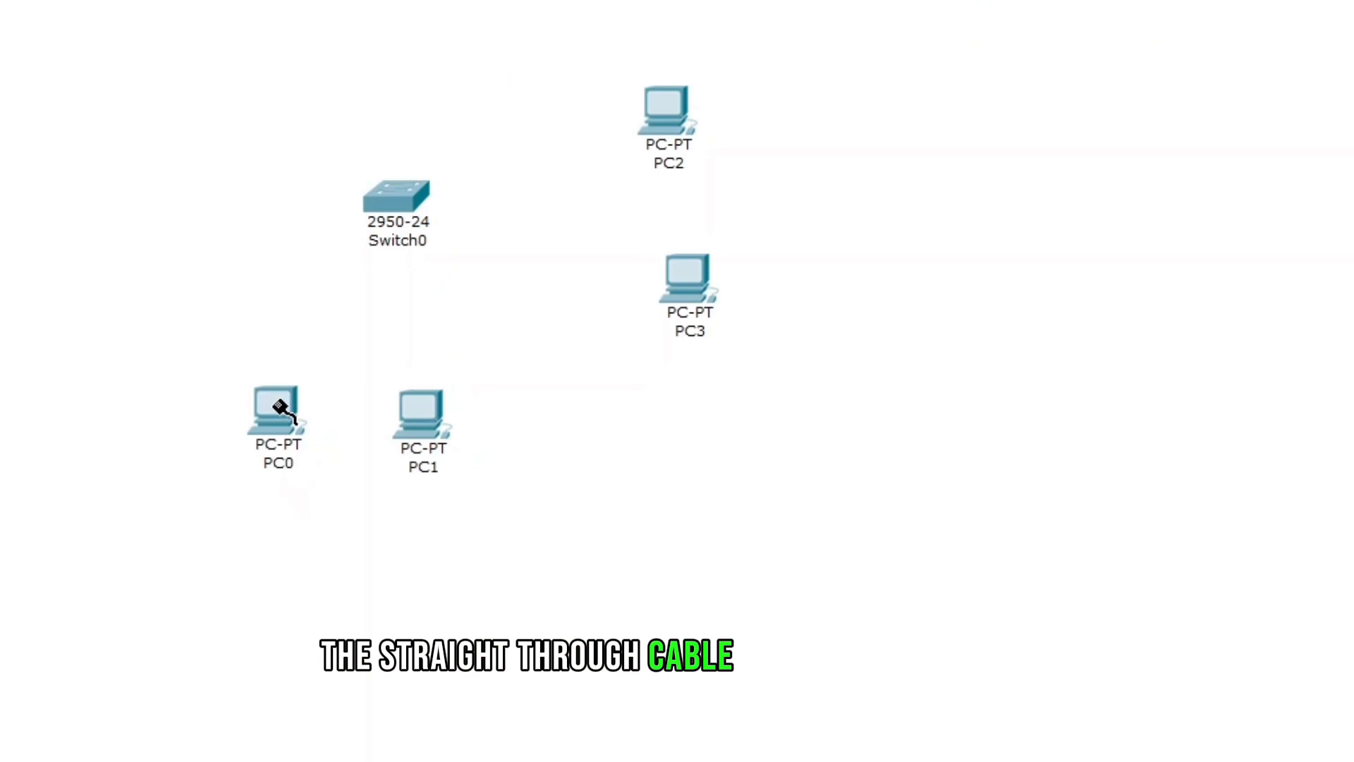
pyautogui.click(279, 412)
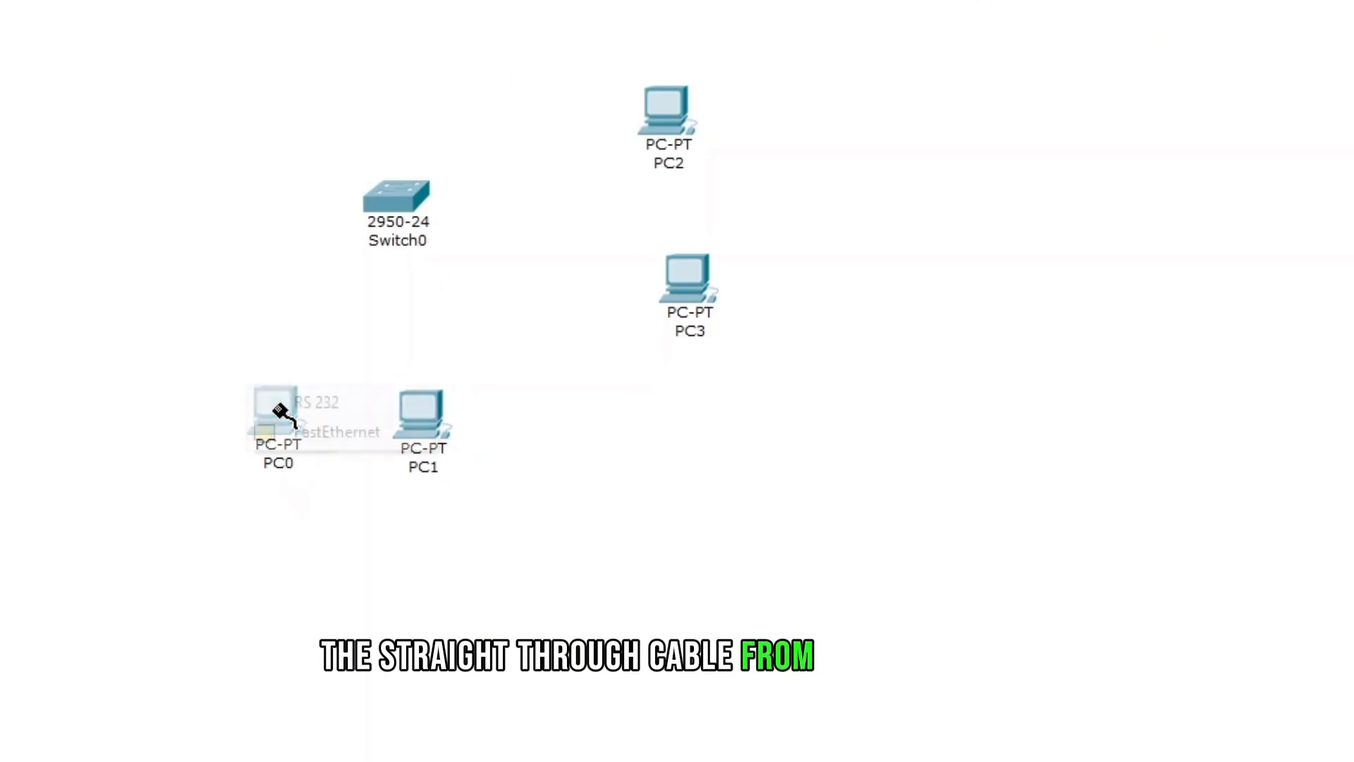
pyautogui.click(333, 430)
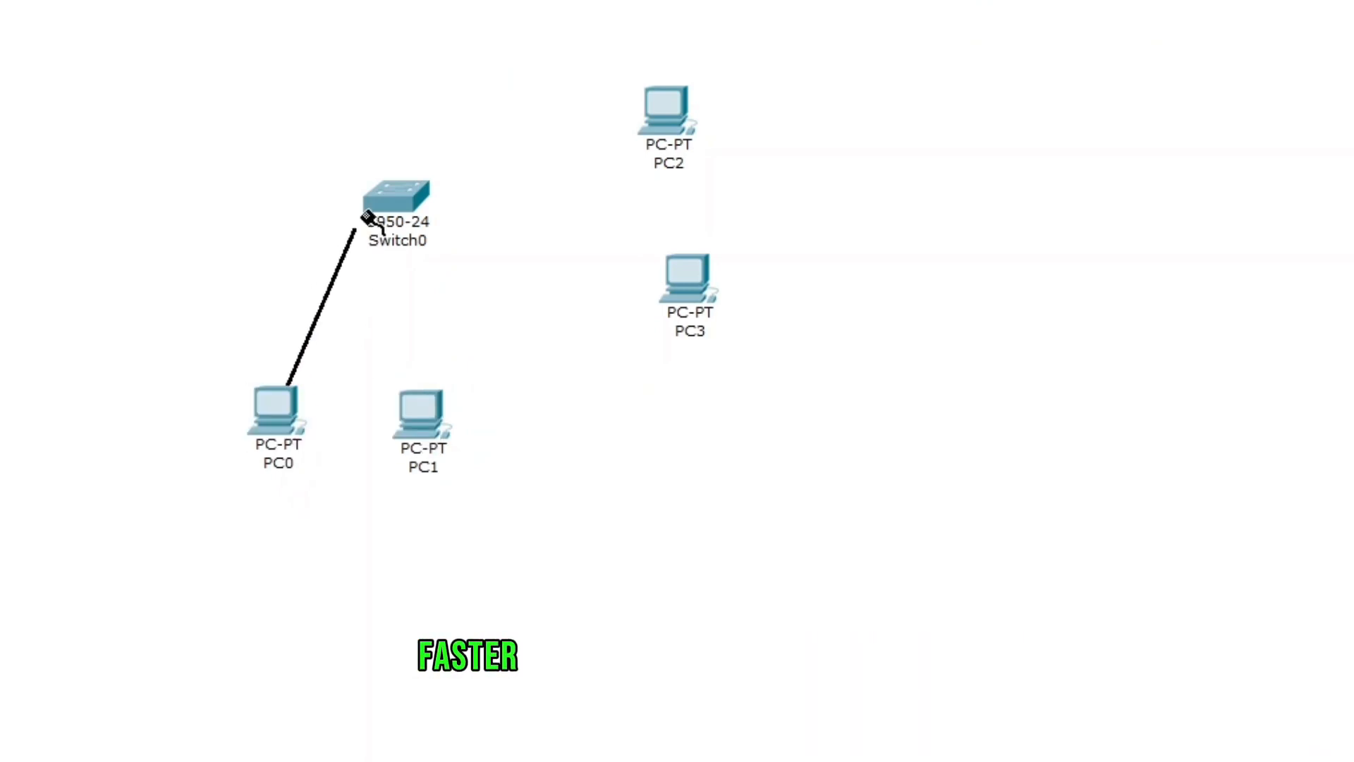
pyautogui.click(384, 203)
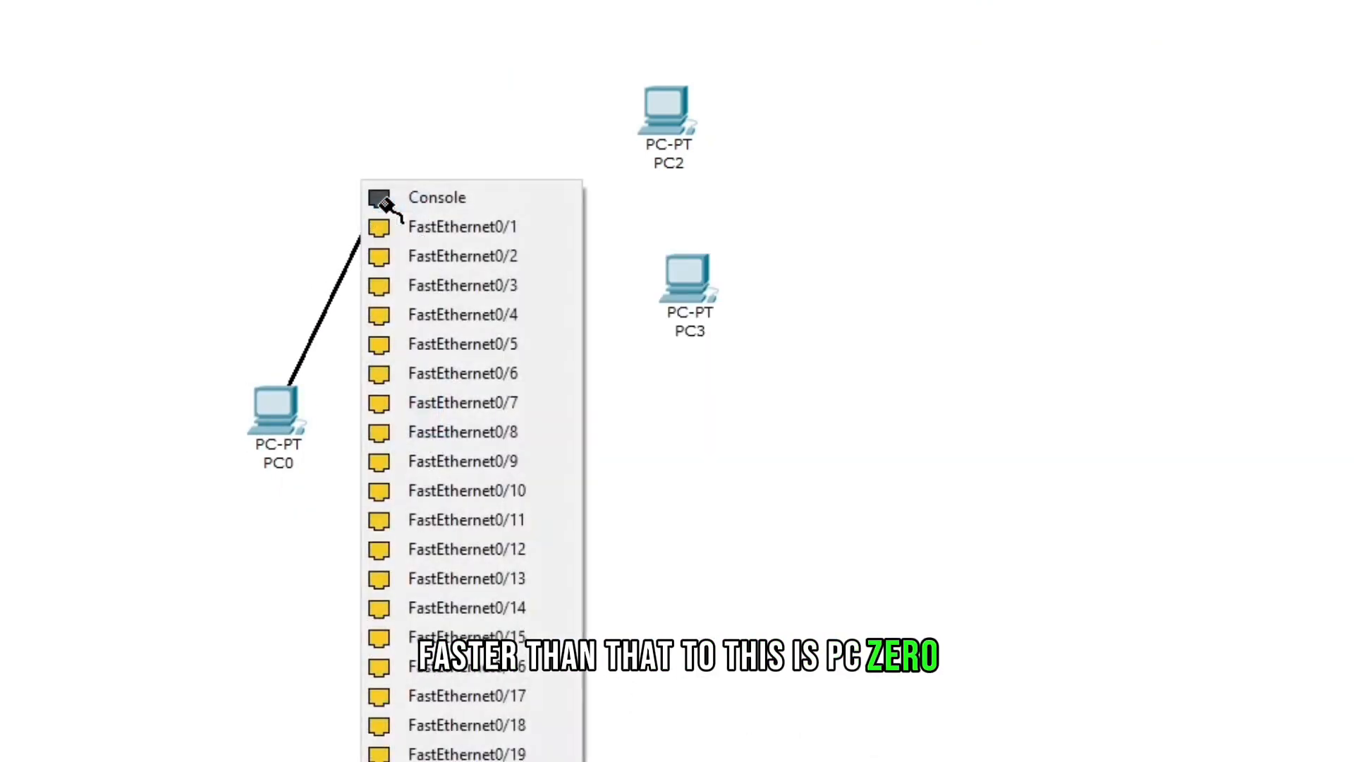
pyautogui.click(396, 230)
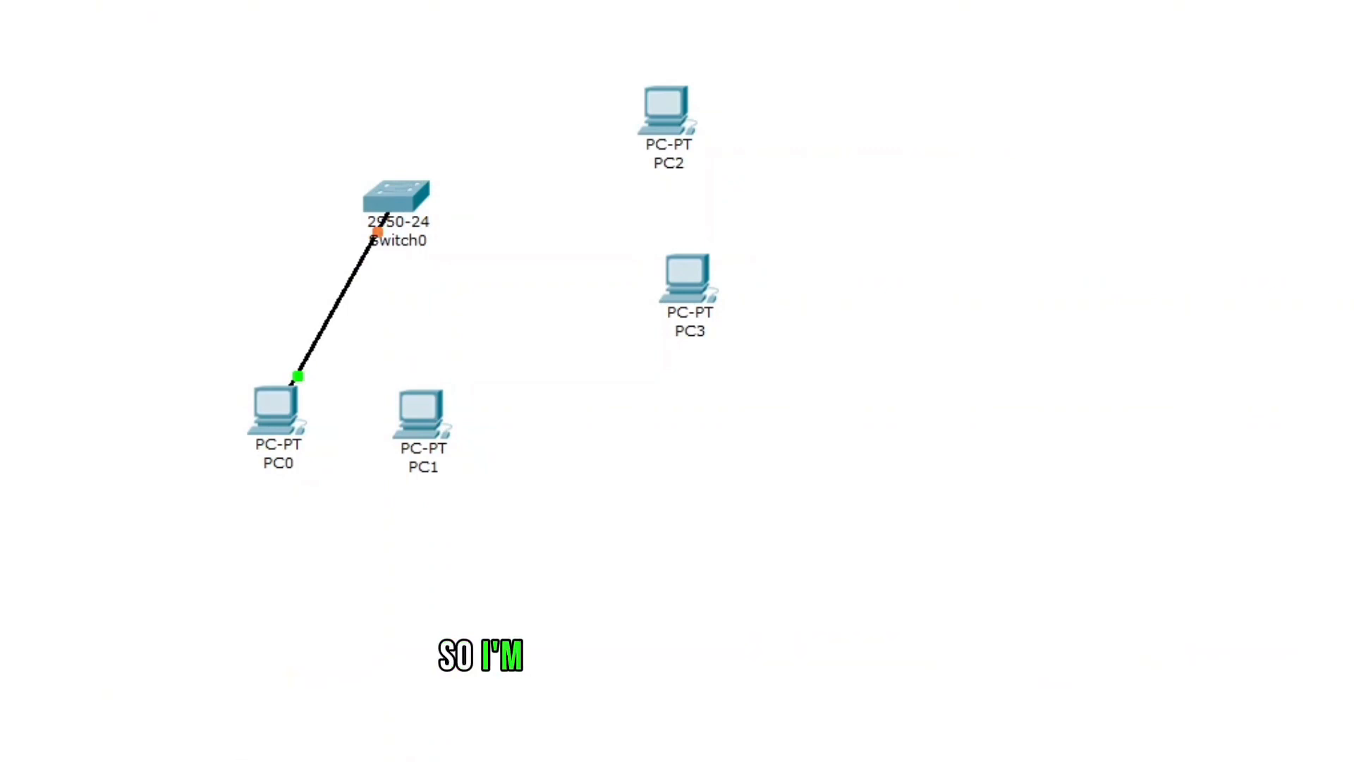
# - Connect PC1's FastEthernet port to the switch's FastEthernet0/2 with a straight-through cable
pyautogui.click(438, 426)
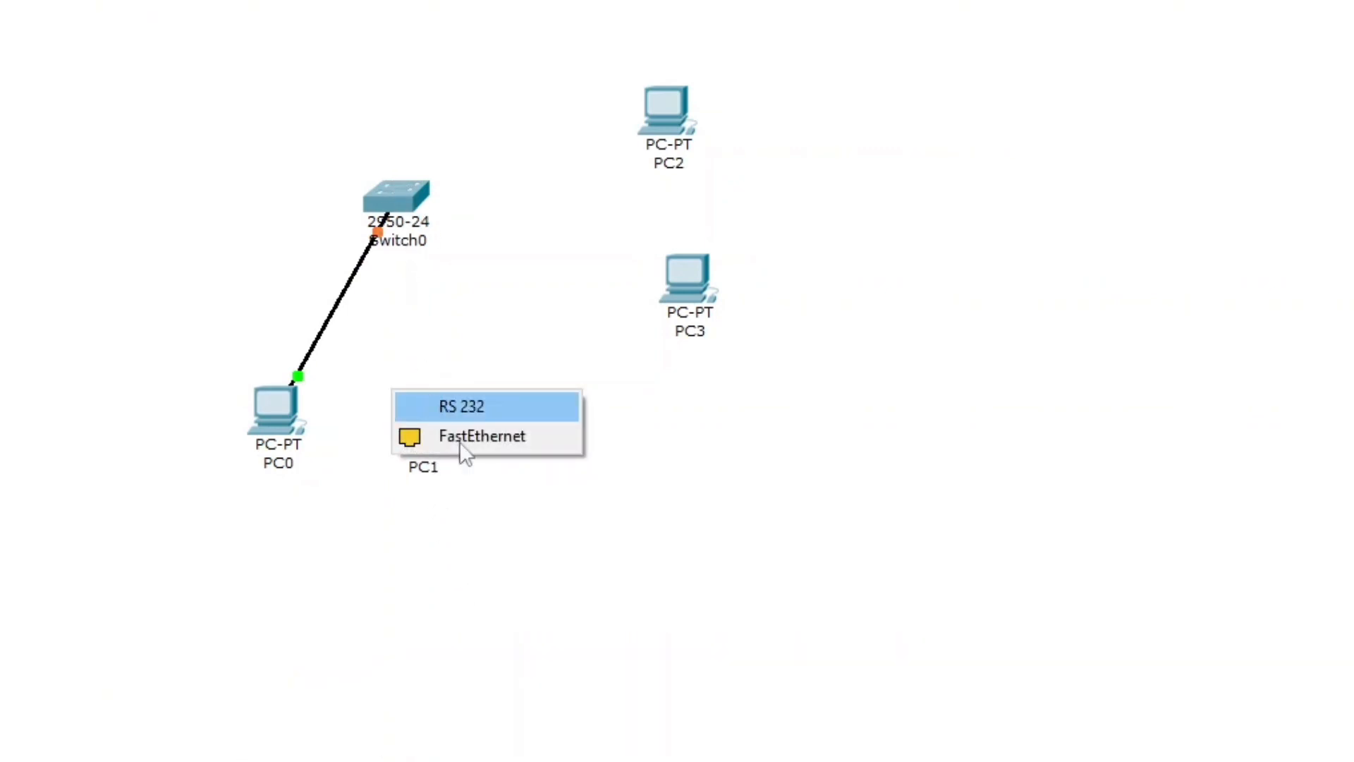
pyautogui.click(463, 443)
pyautogui.click(423, 216)
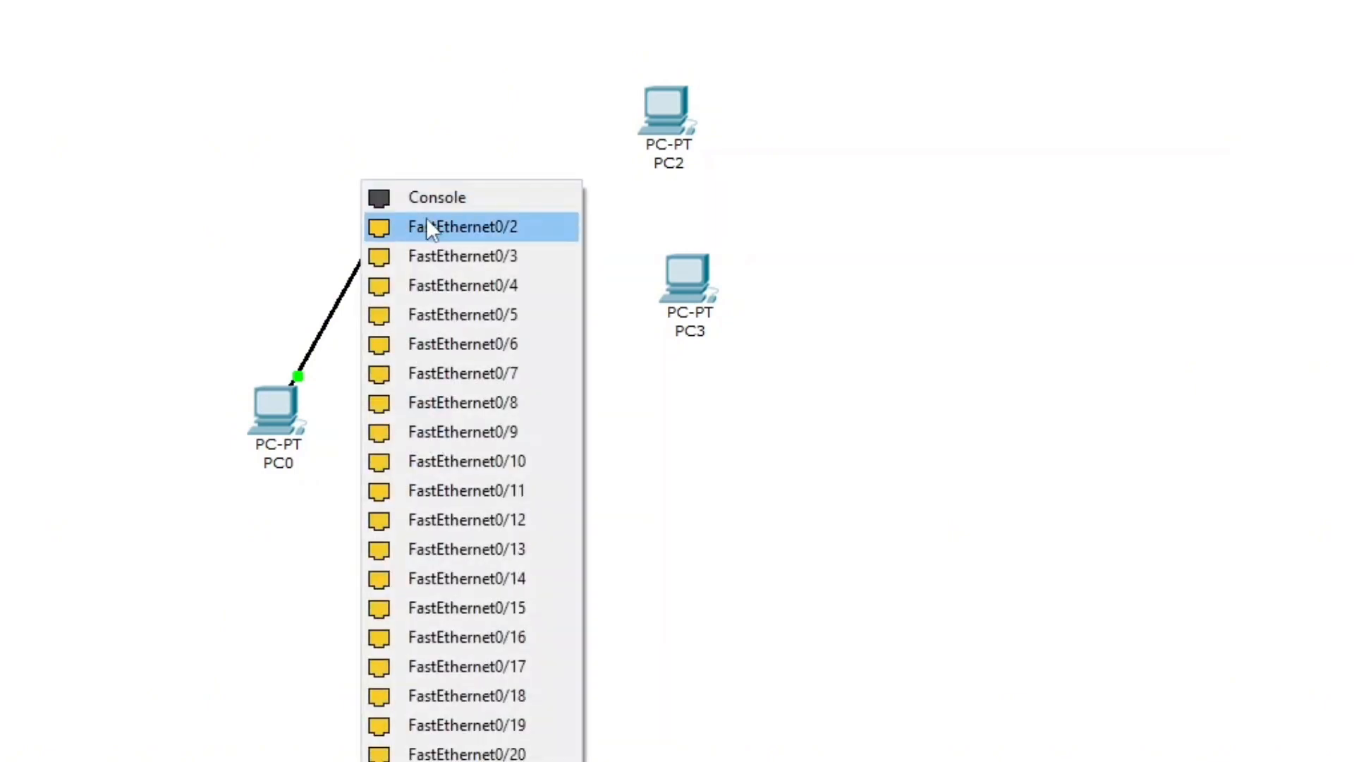
pyautogui.click(429, 227)
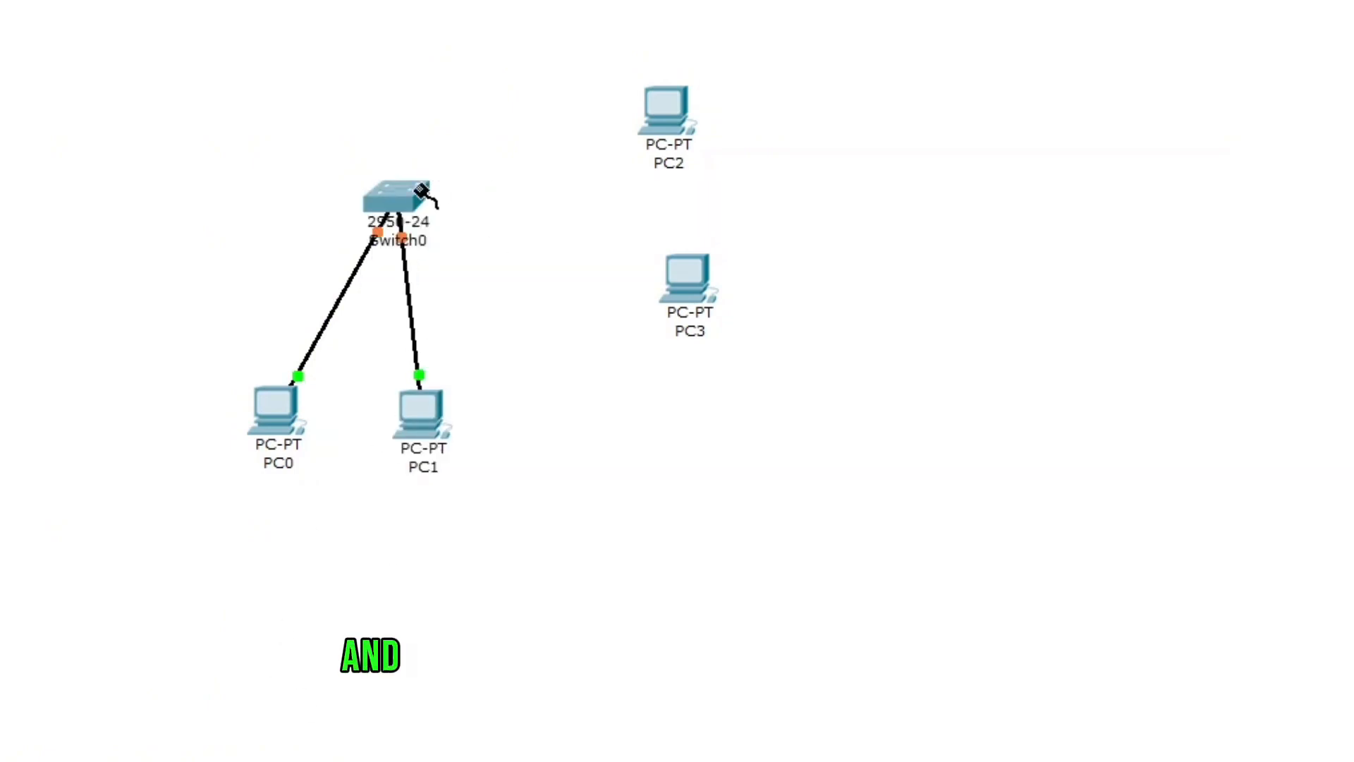
# - Connect the switch's FastEthernet0/3 to PC2's FastEthernet port with a straight-through cable
pyautogui.click(421, 192)
pyautogui.click(487, 257)
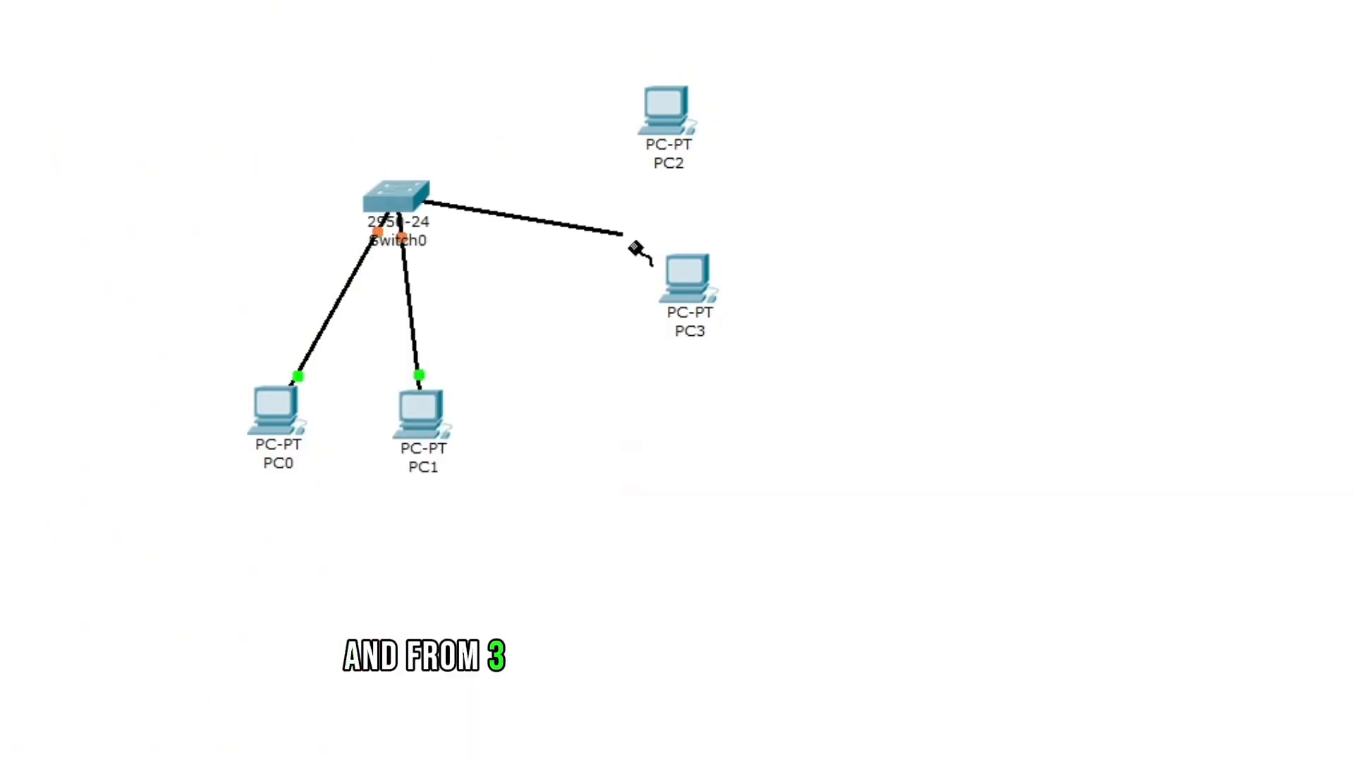
pyautogui.click(670, 120)
pyautogui.click(712, 127)
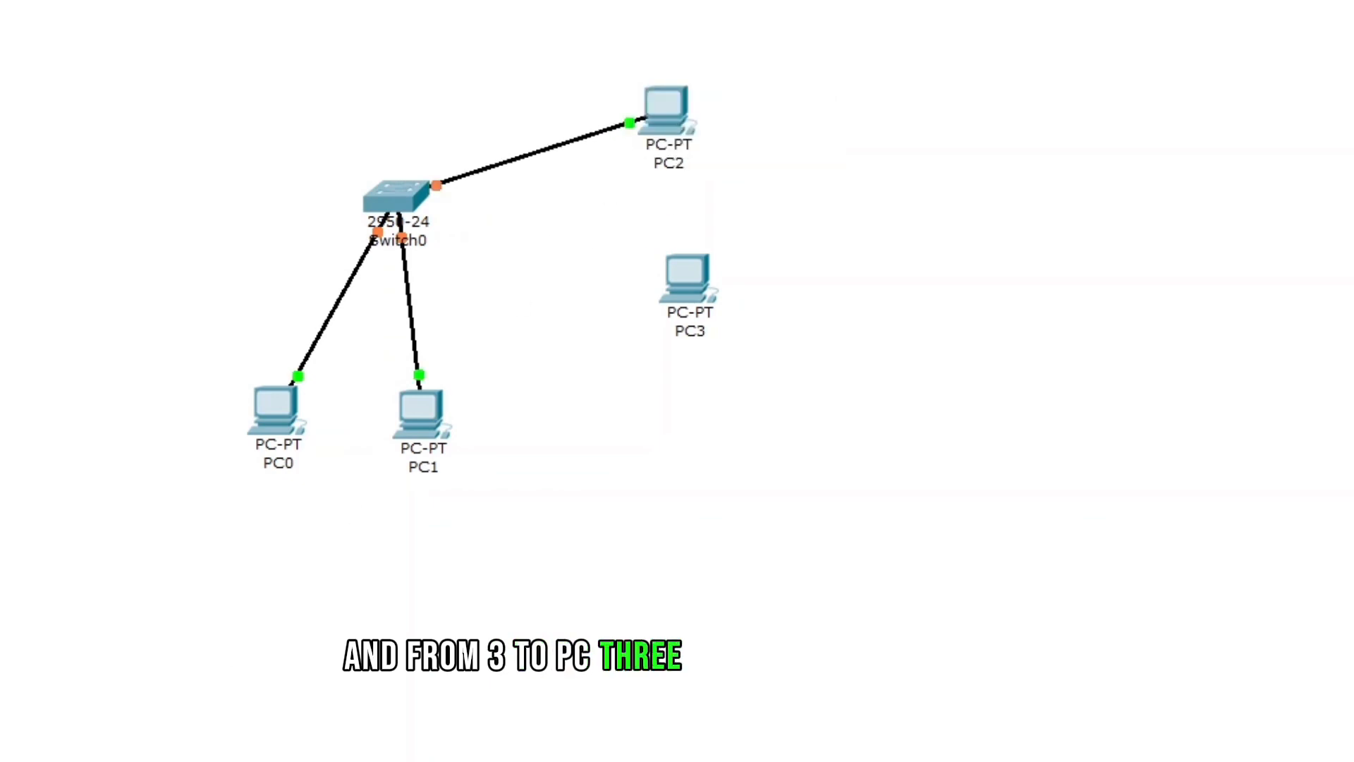
# - Connect the switch's FastEthernet0/4 to PC3's FastEthernet port with a straight-through cable
pyautogui.click(398, 197)
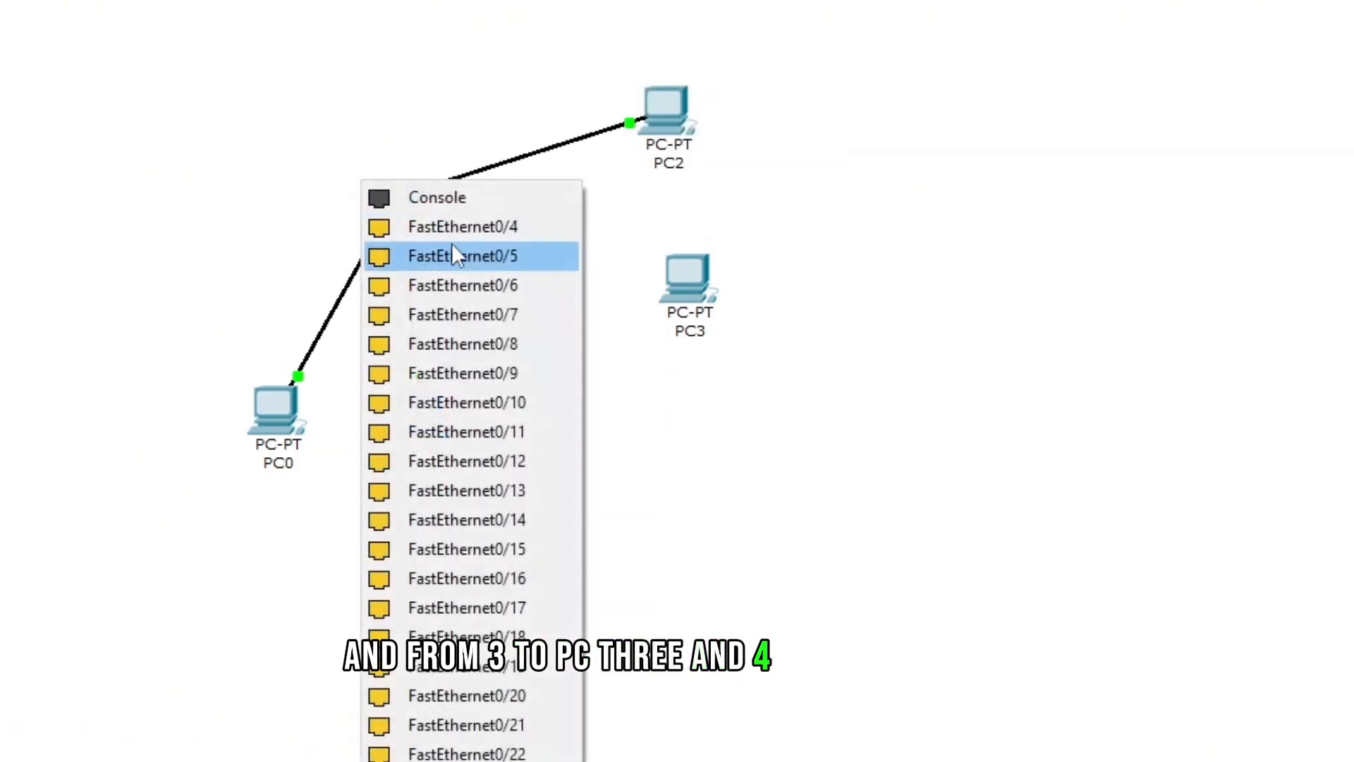
pyautogui.click(453, 256)
pyautogui.click(688, 293)
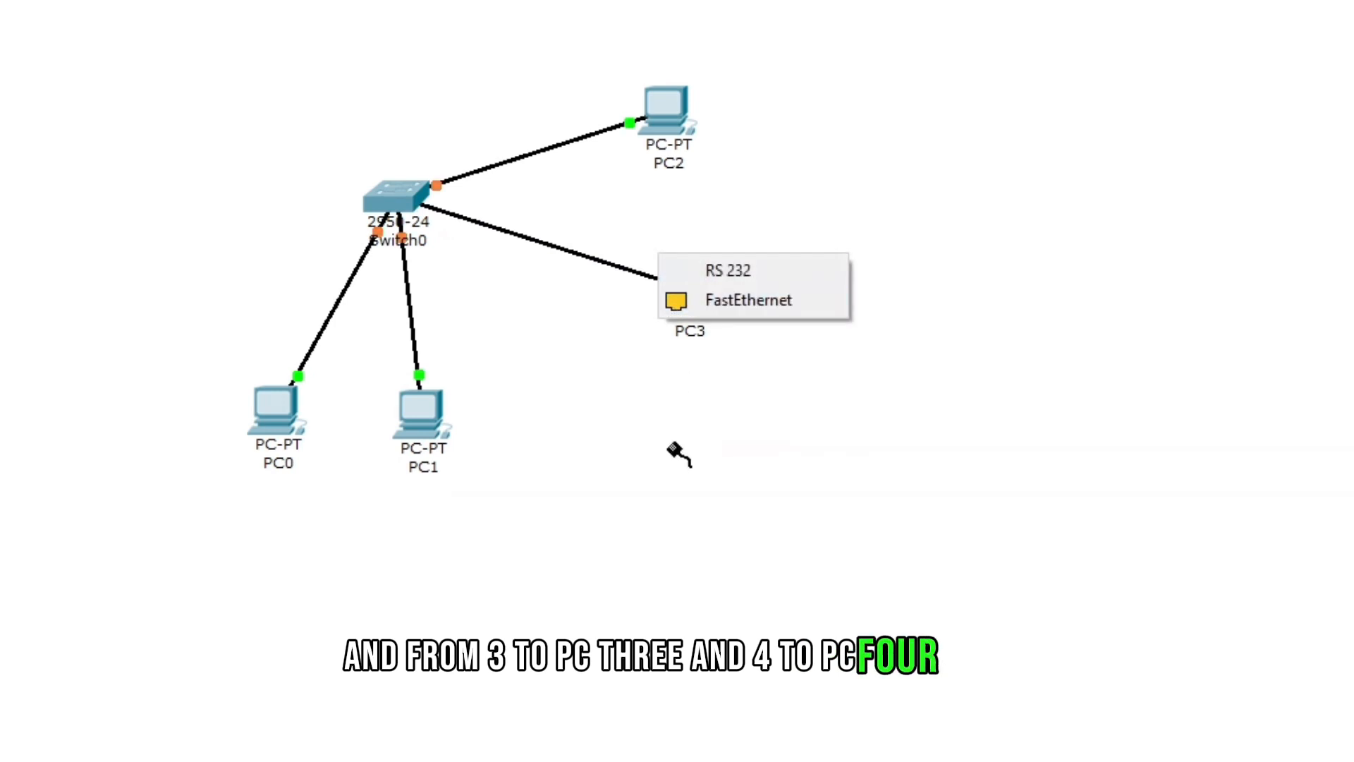
pyautogui.click(729, 305)
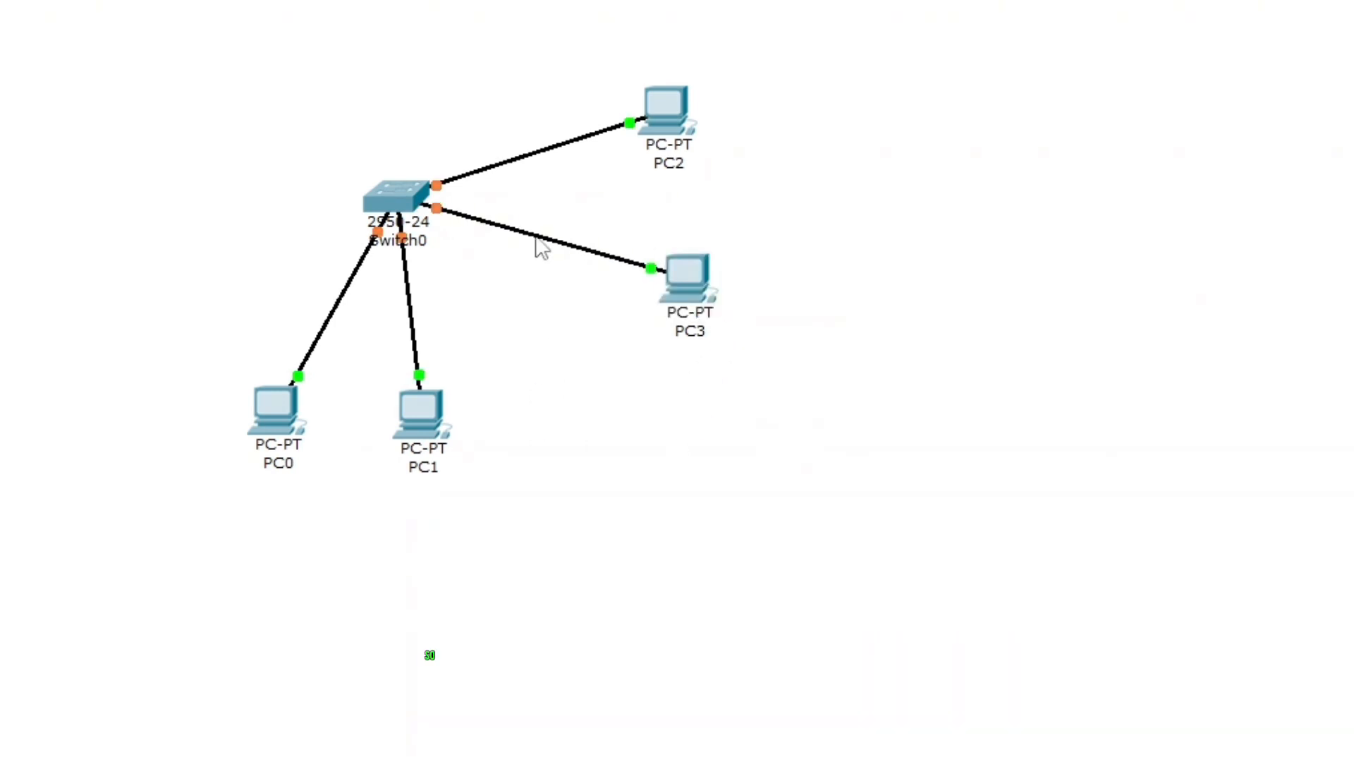
# - Rearrange the four PCs further away from the switch to spread out the topology
pyautogui.moveTo(666, 120); pyautogui.dragTo(863, 99)
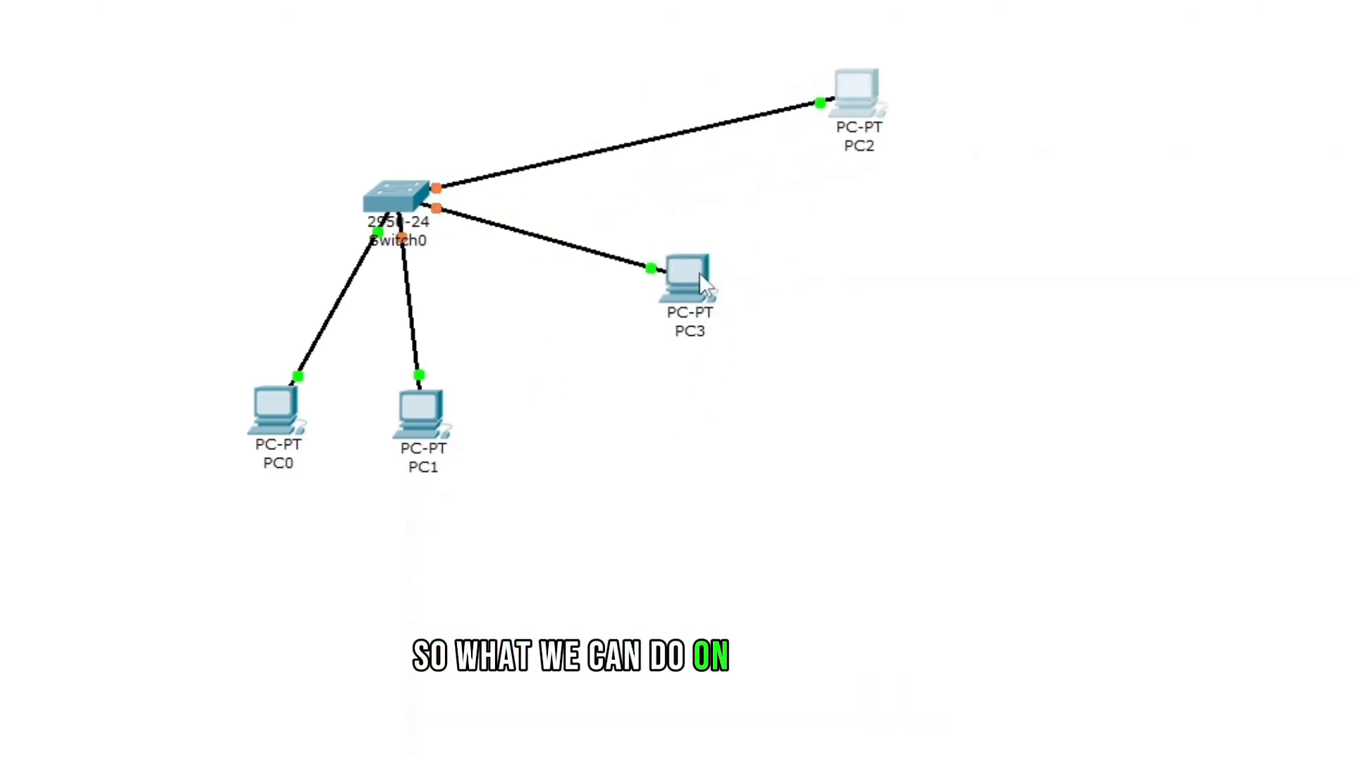
pyautogui.moveTo(699, 275); pyautogui.dragTo(869, 289)
pyautogui.moveTo(418, 440); pyautogui.dragTo(354, 534)
pyautogui.moveTo(173, 517); pyautogui.dragTo(160, 521)
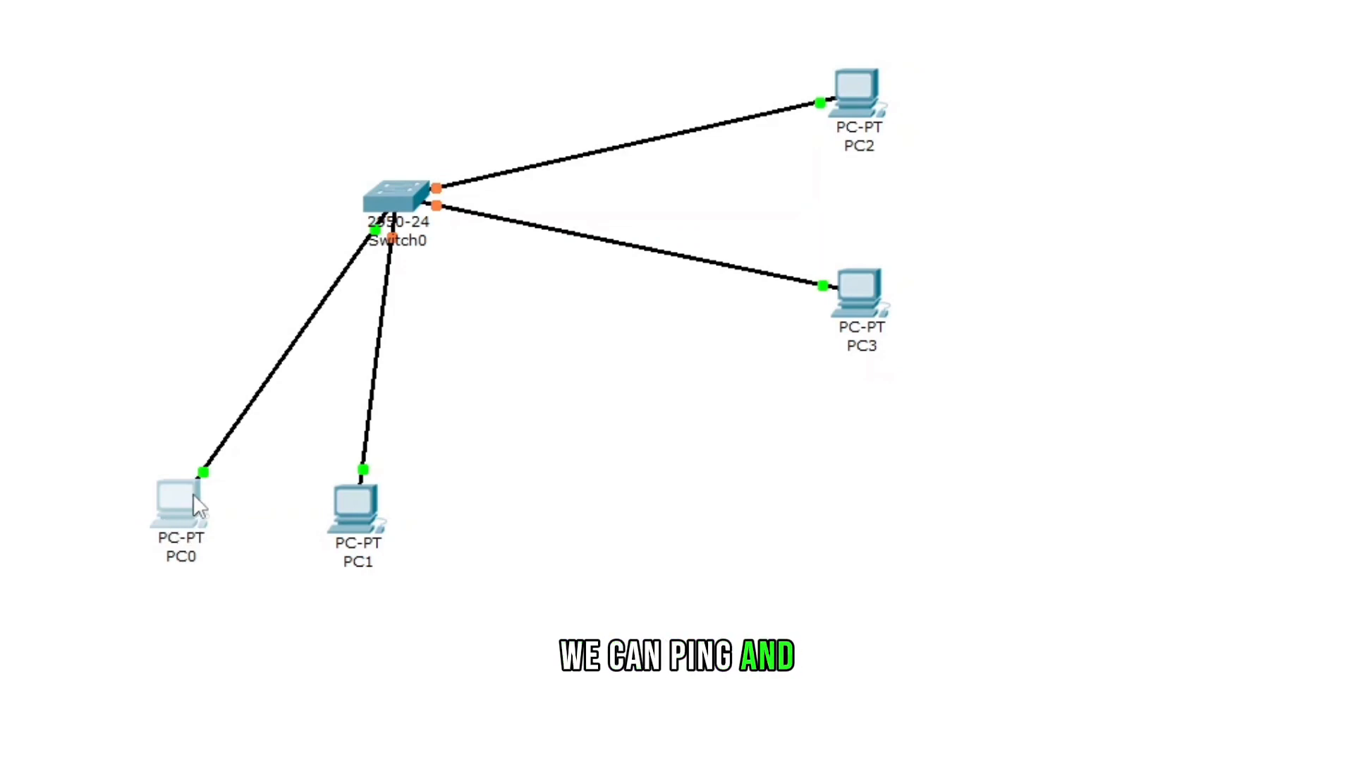
pyautogui.moveTo(196, 505); pyautogui.dragTo(211, 512)
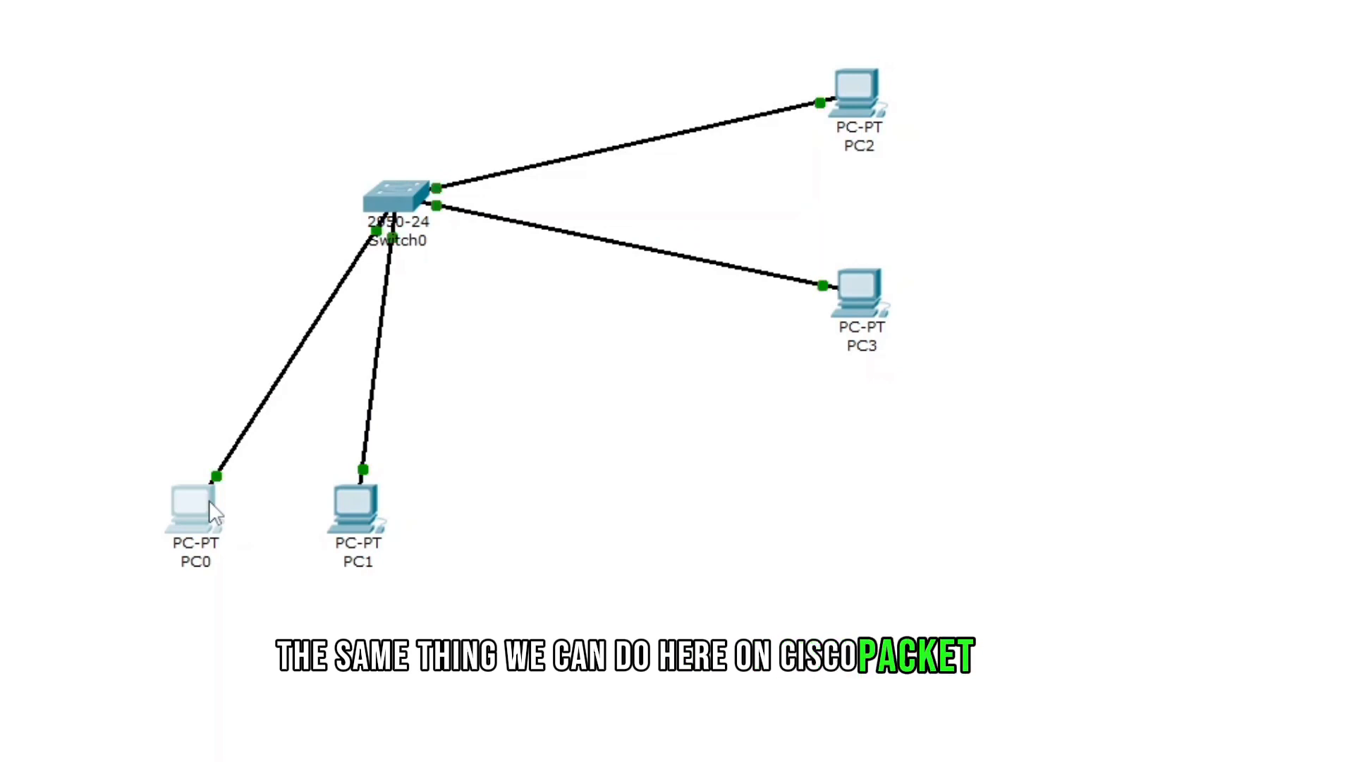
# - Open PC0's IP Configuration and enter a static IP address in the 192.168.1 network, then fill the subnet mask
pyautogui.click(193, 502)
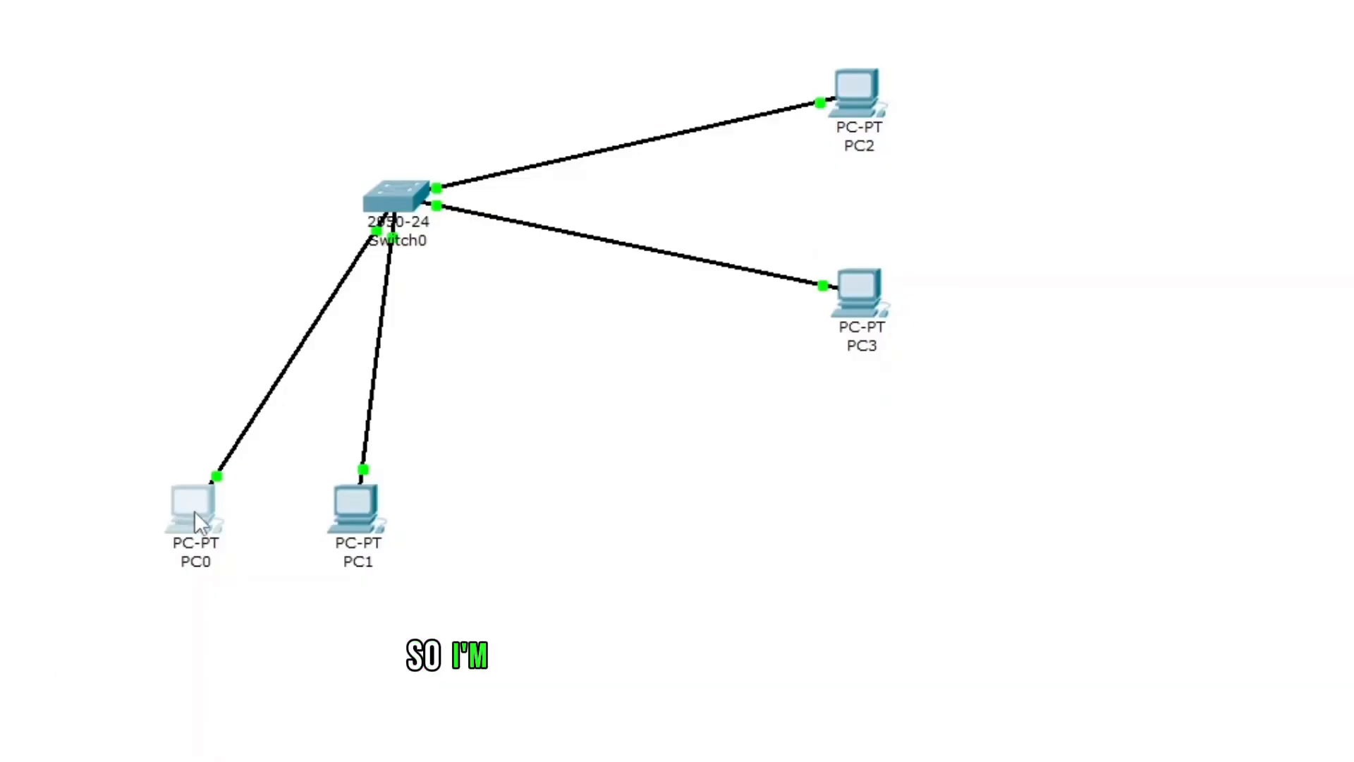
pyautogui.doubleClick(193, 511)
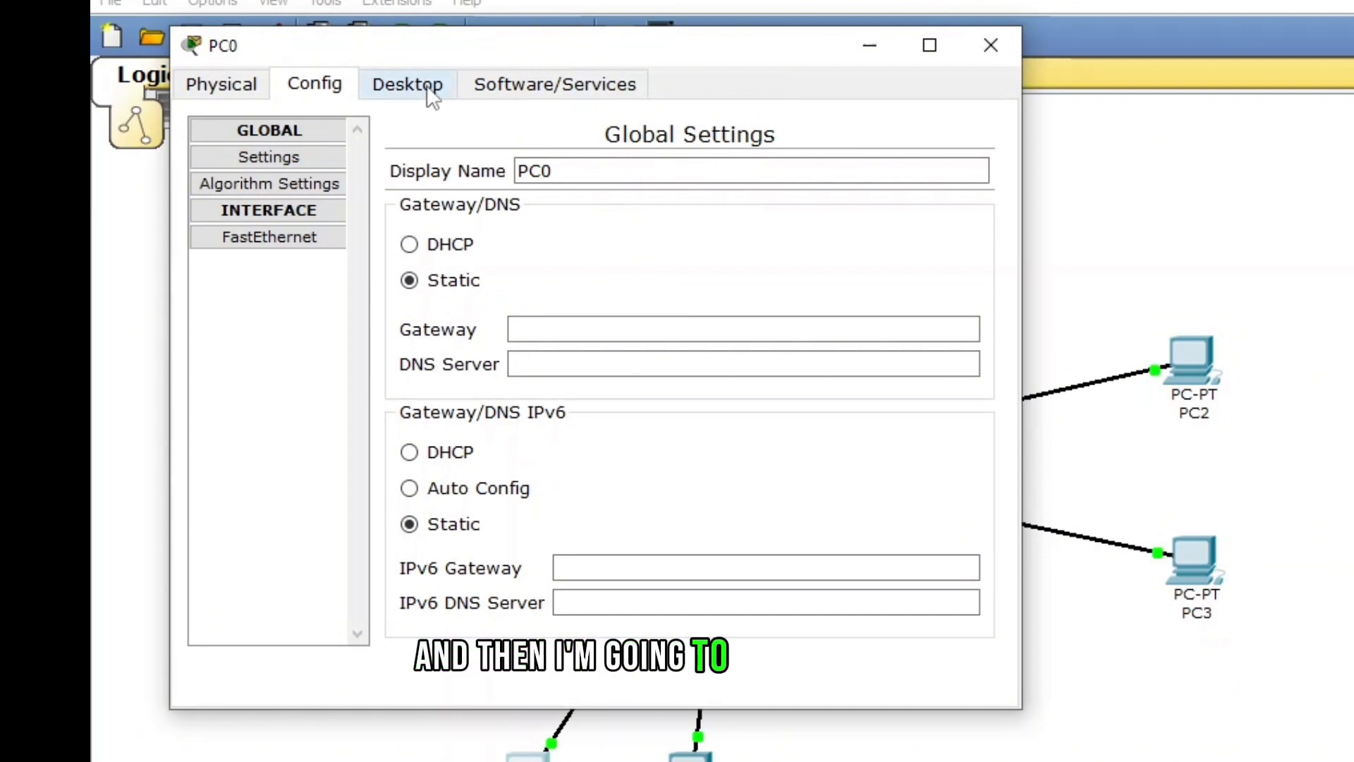
pyautogui.click(429, 92)
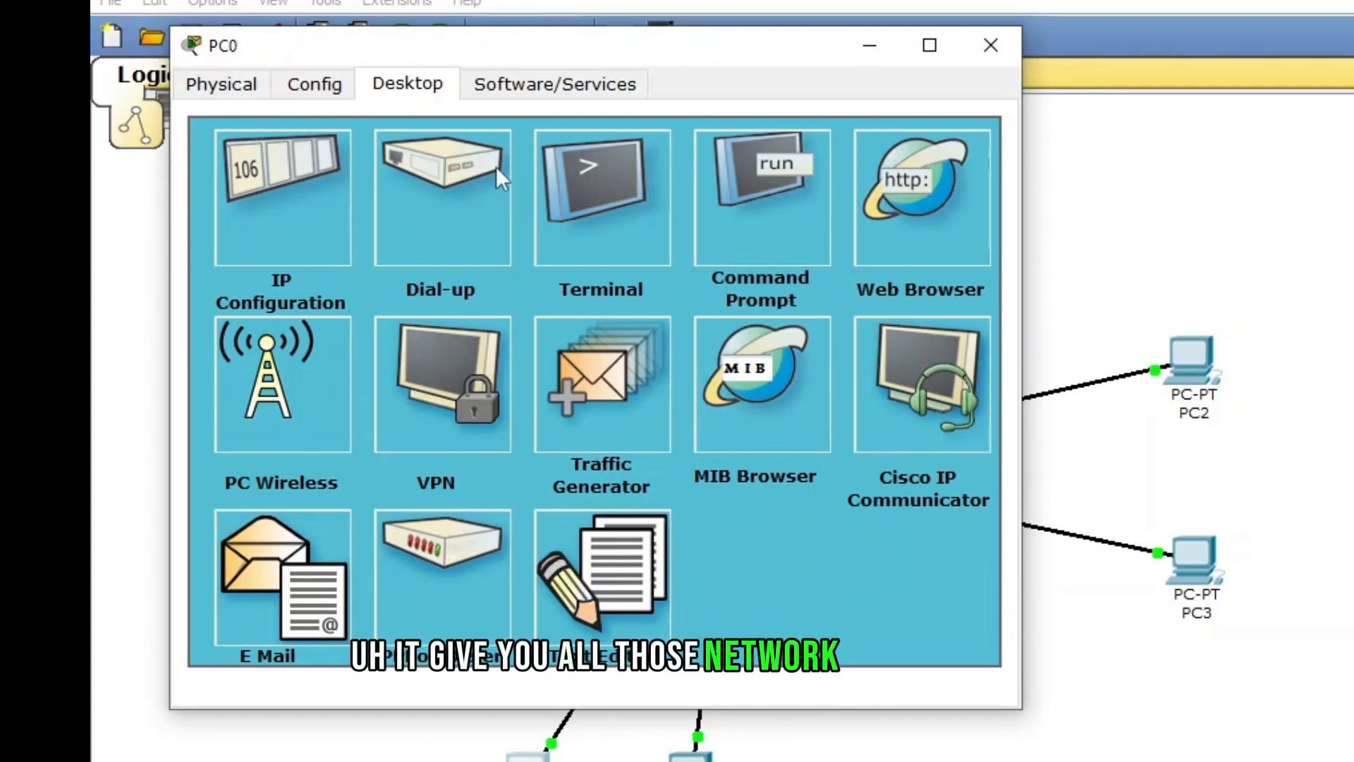
pyautogui.click(257, 201)
pyautogui.click(451, 337)
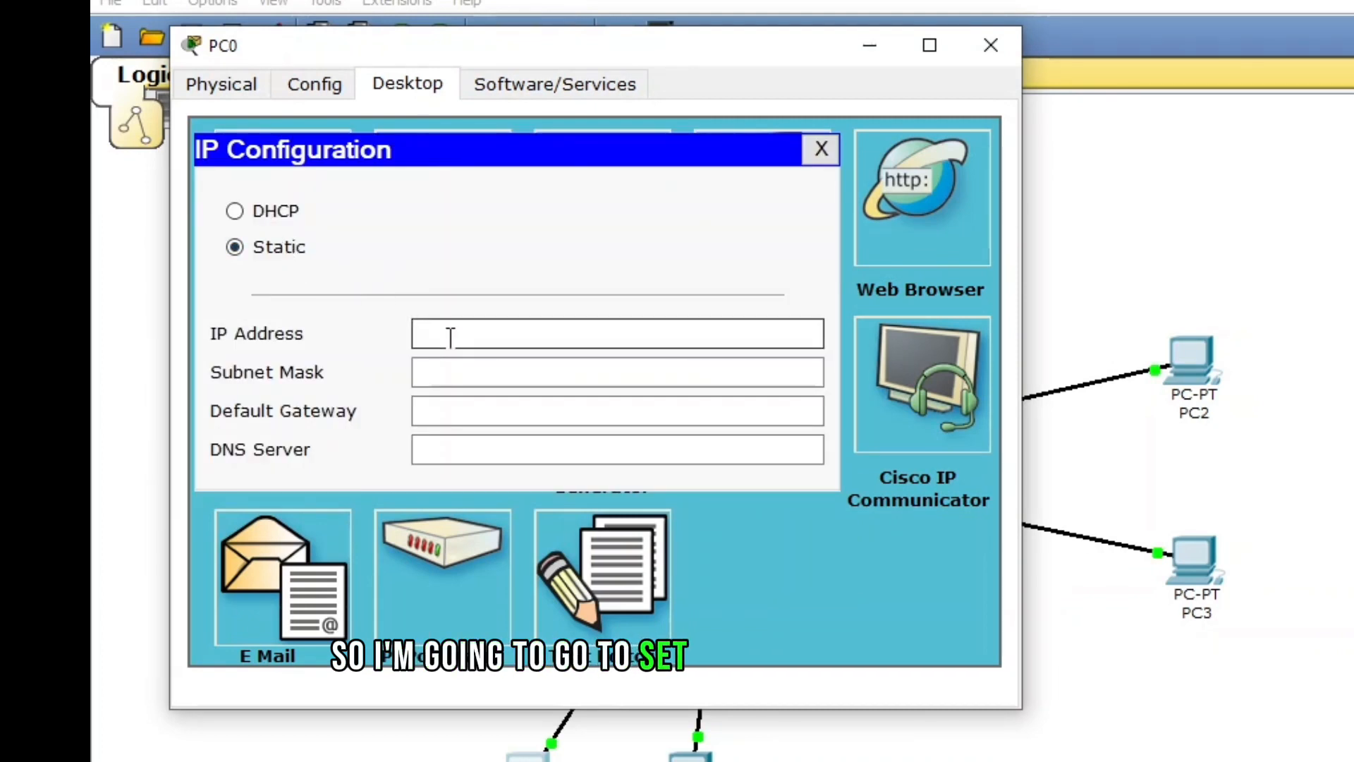
pyautogui.write('192')
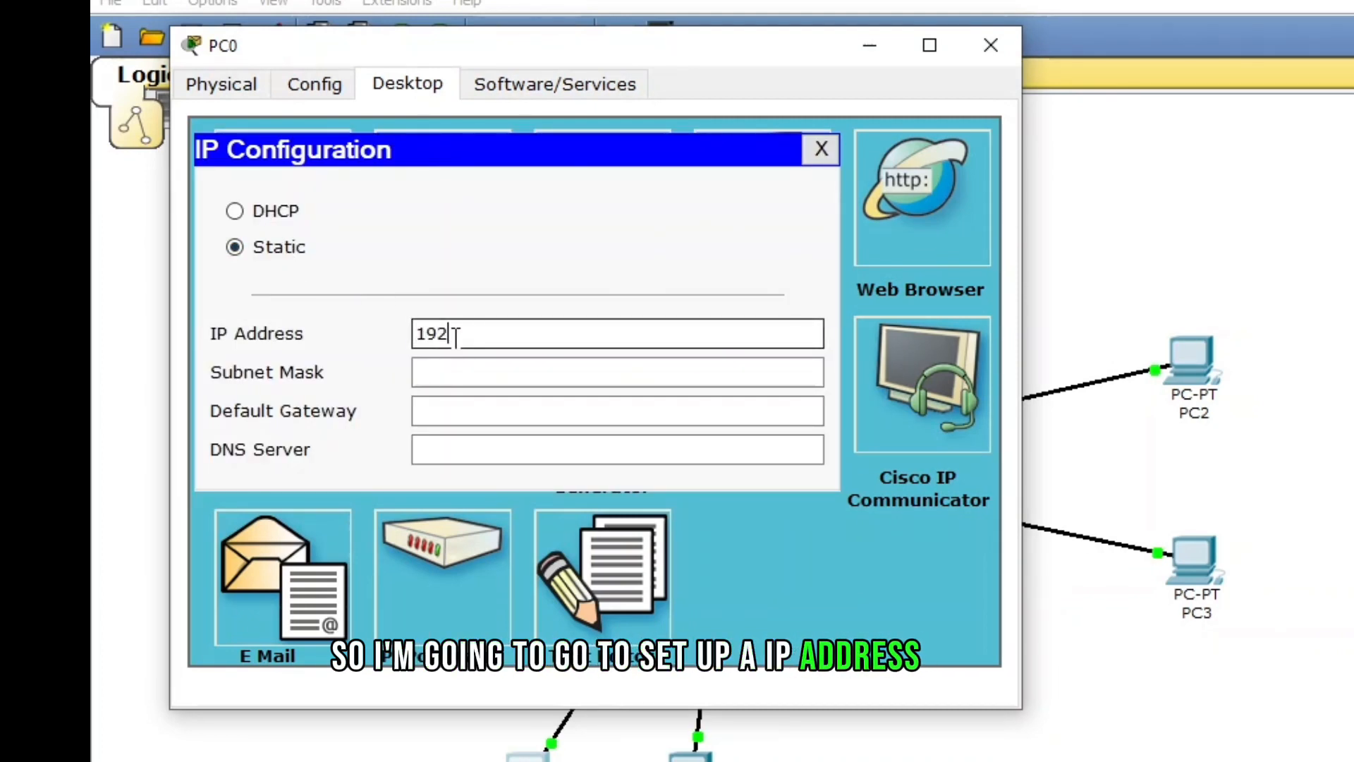
pyautogui.write('.168.1.2')
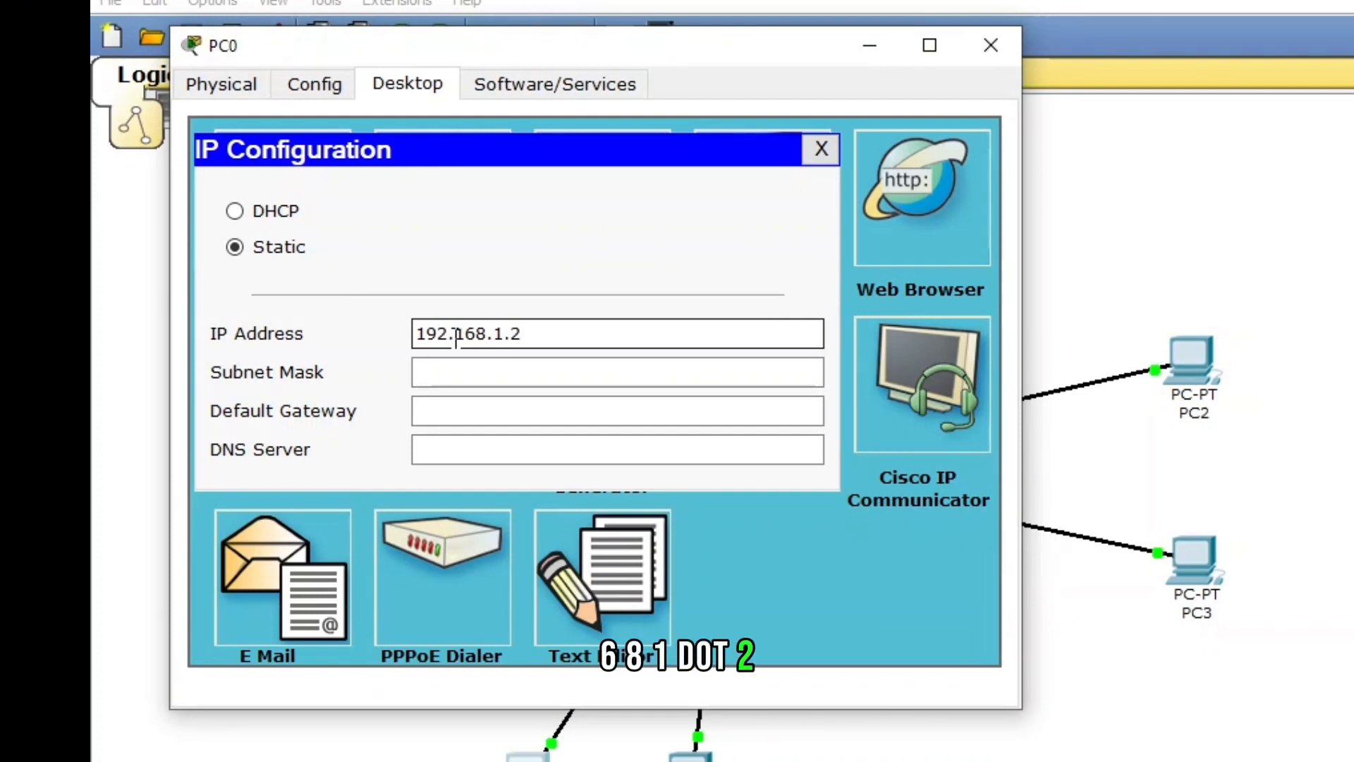
pyautogui.click(437, 373)
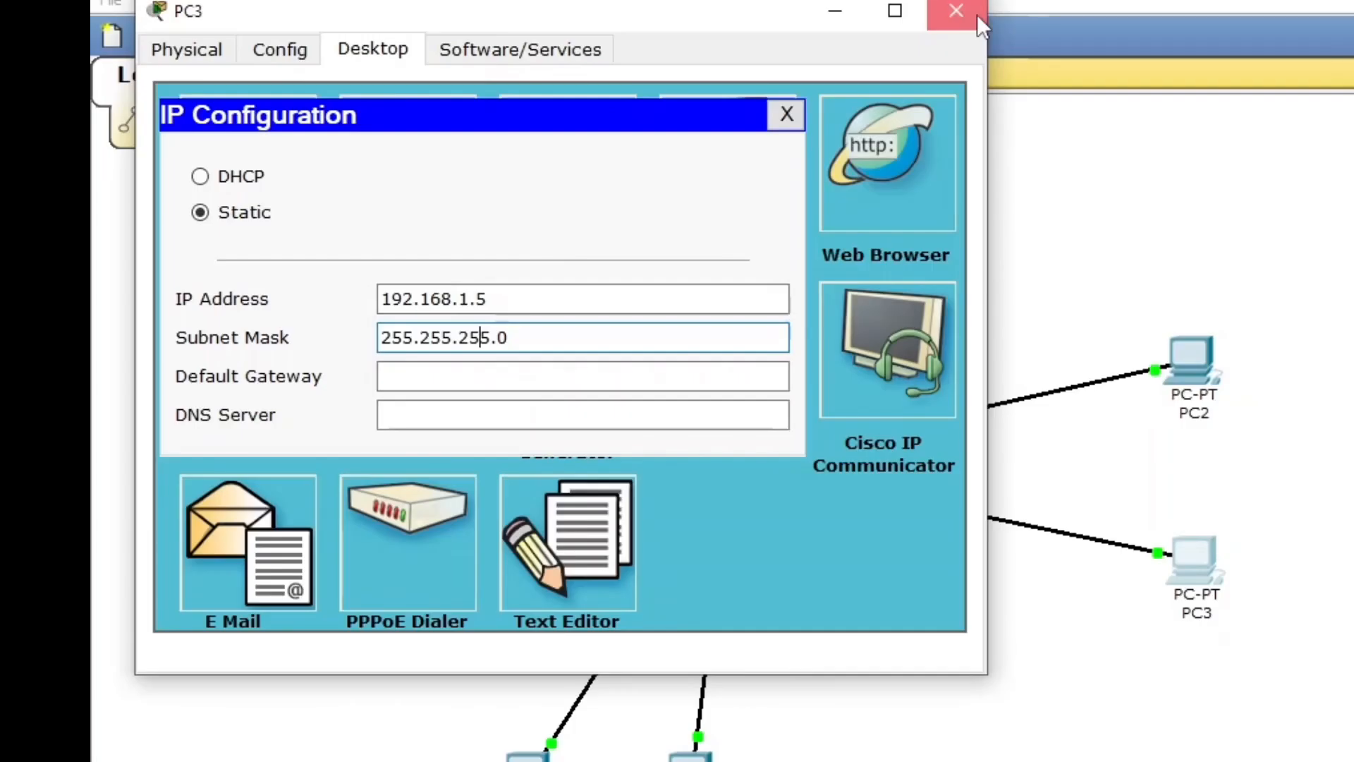
pyautogui.click(976, 14)
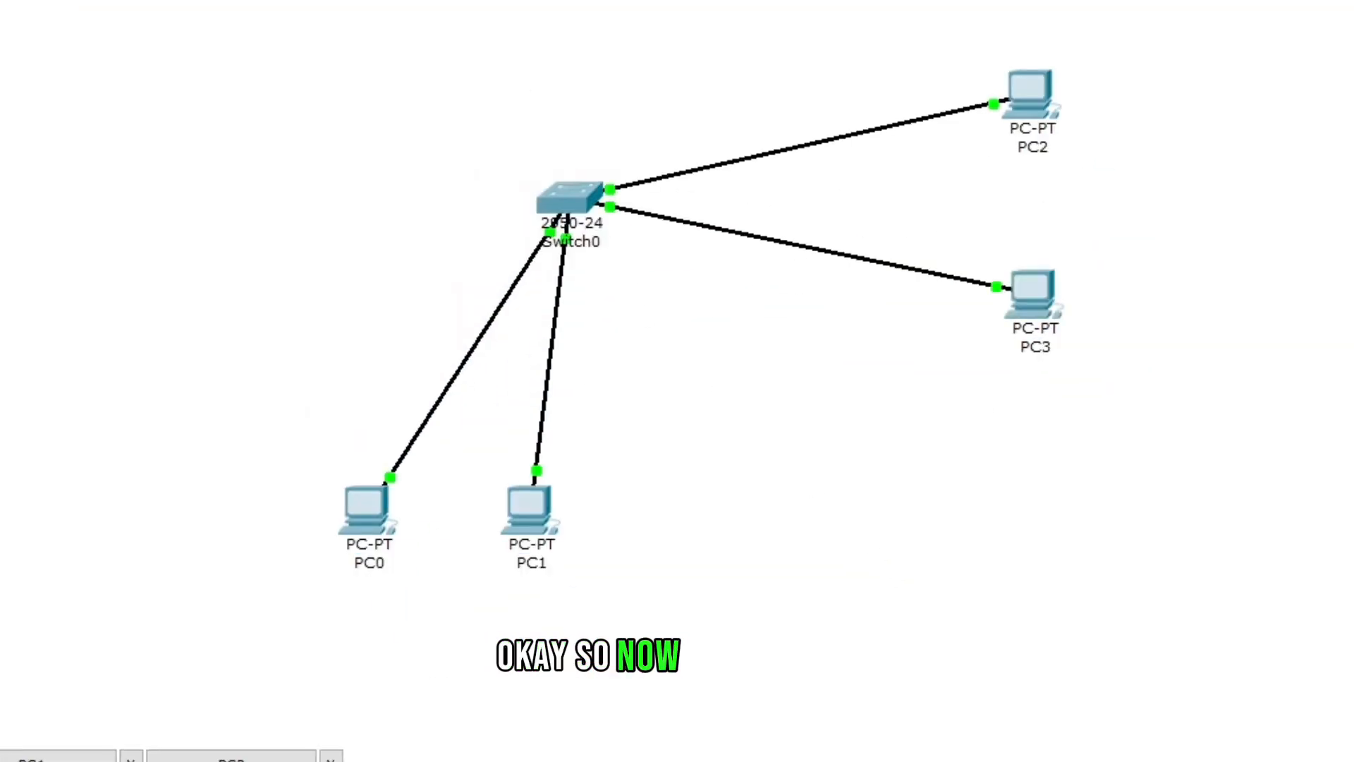
# - Open the Command Prompt on PC0's desktop, closing the PPPoE Dialer on the way
pyautogui.moveTo(206, 4); pyautogui.dragTo(1131, 621)
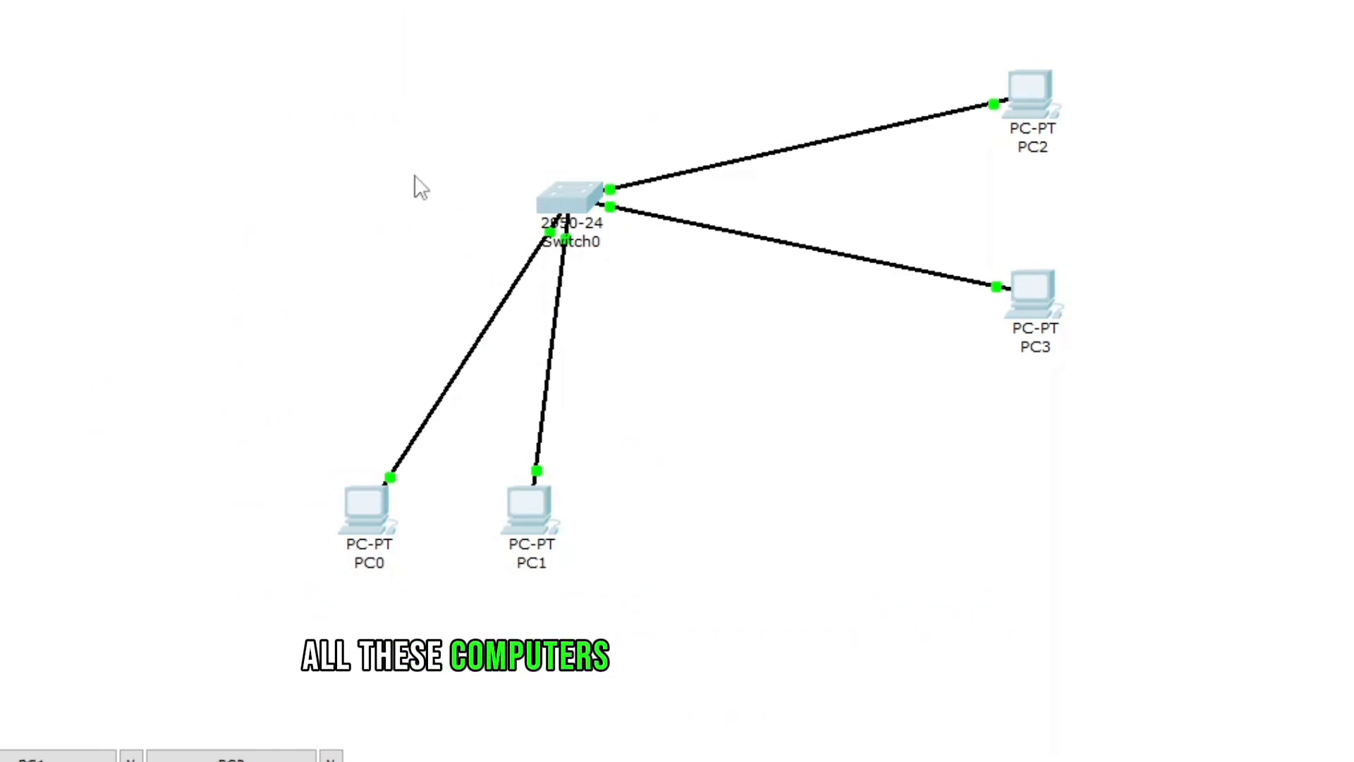
pyautogui.moveTo(592, 237)
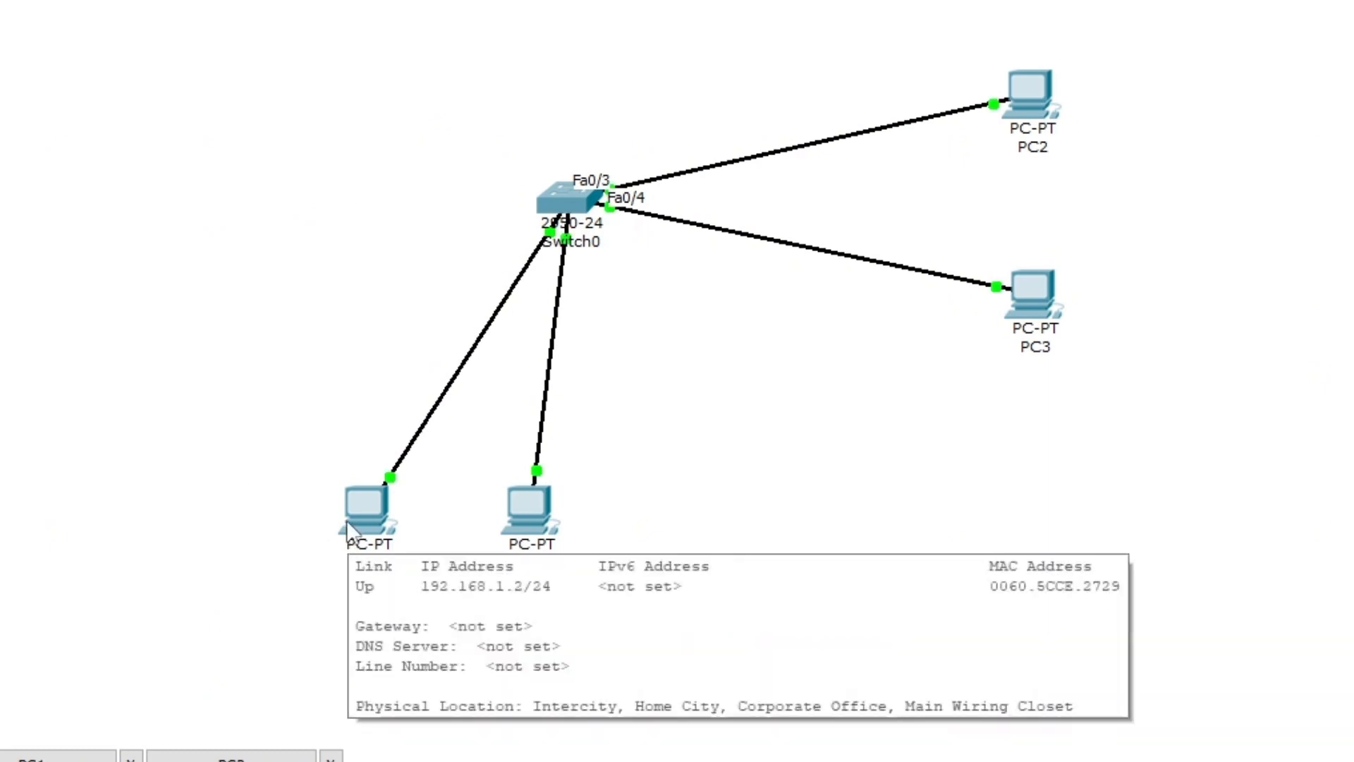
pyautogui.click(365, 510)
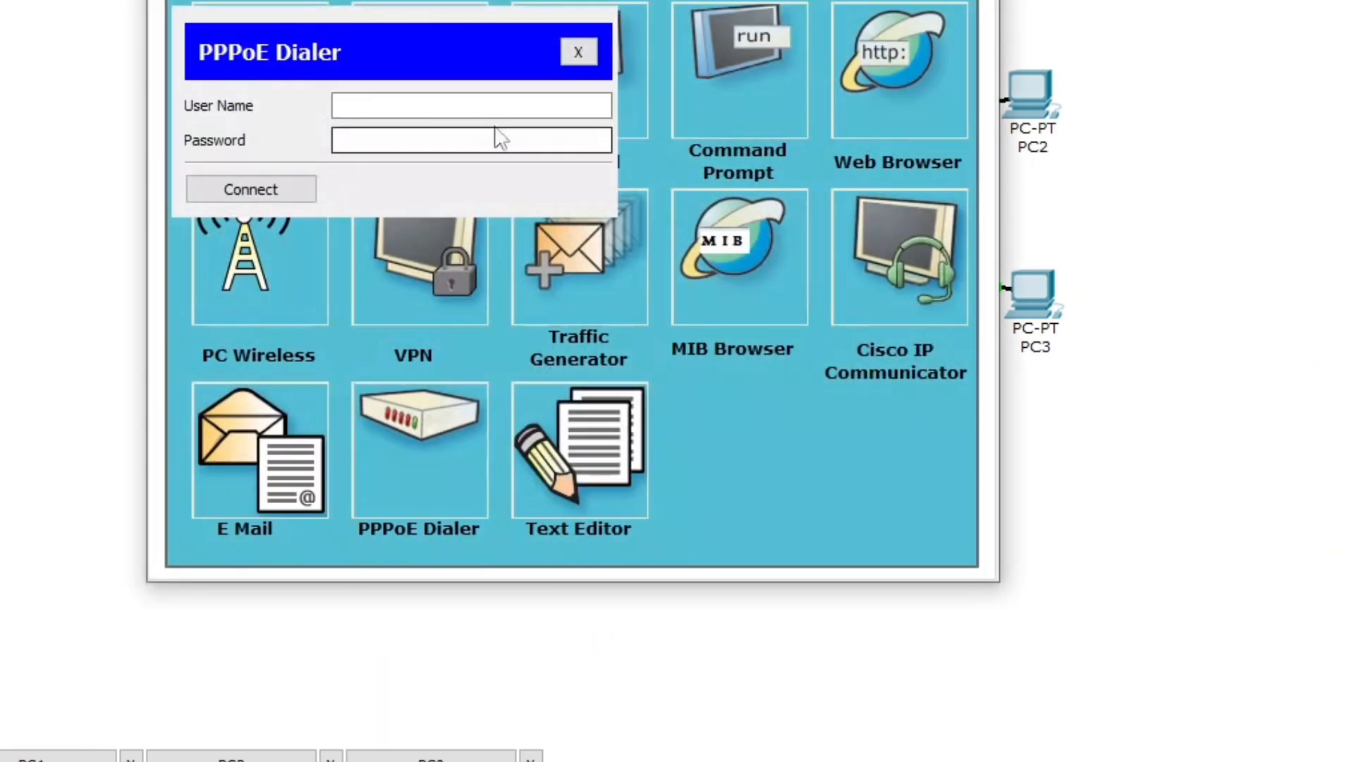
pyautogui.click(575, 55)
pyautogui.click(709, 58)
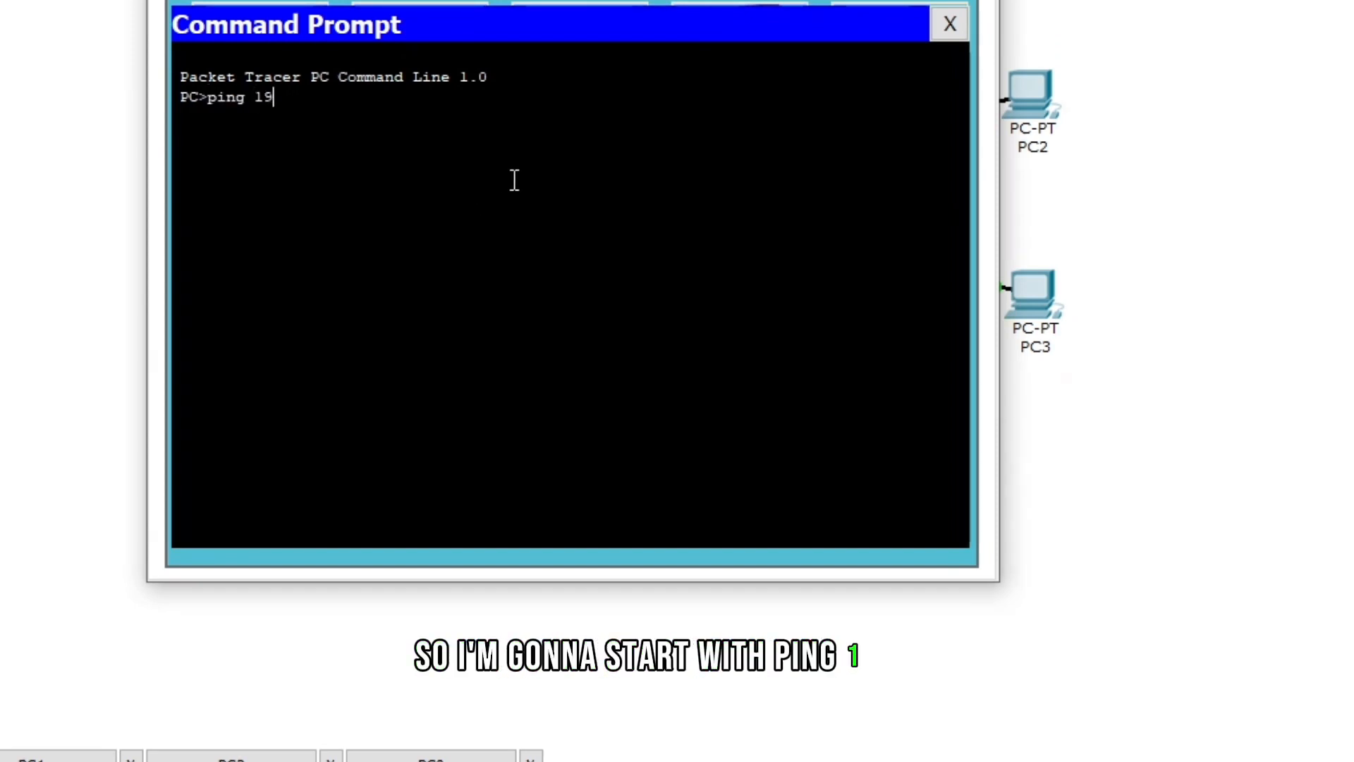
# - Ping 192.168.1.2 from PC0's command prompt
pyautogui.write('ping 192.168.1.')
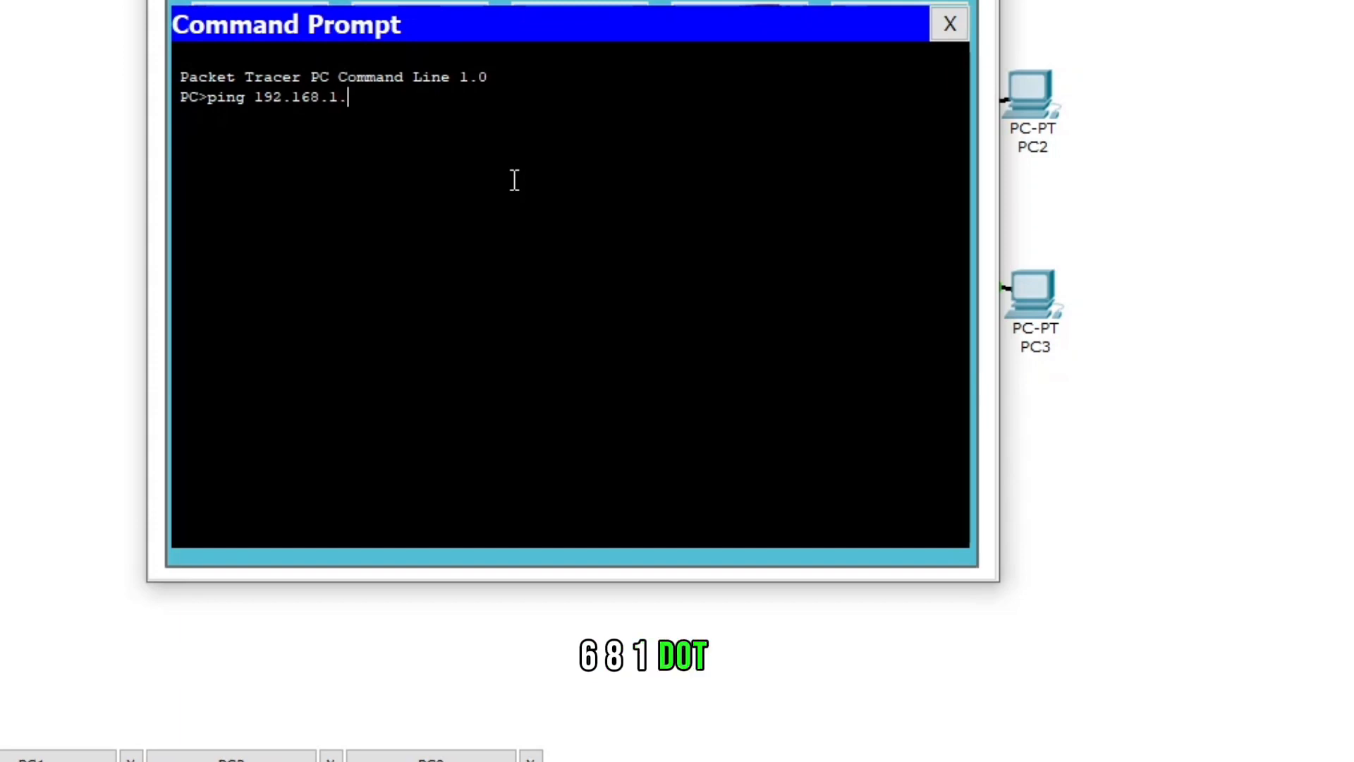
pyautogui.write('2')
pyautogui.press('Return')
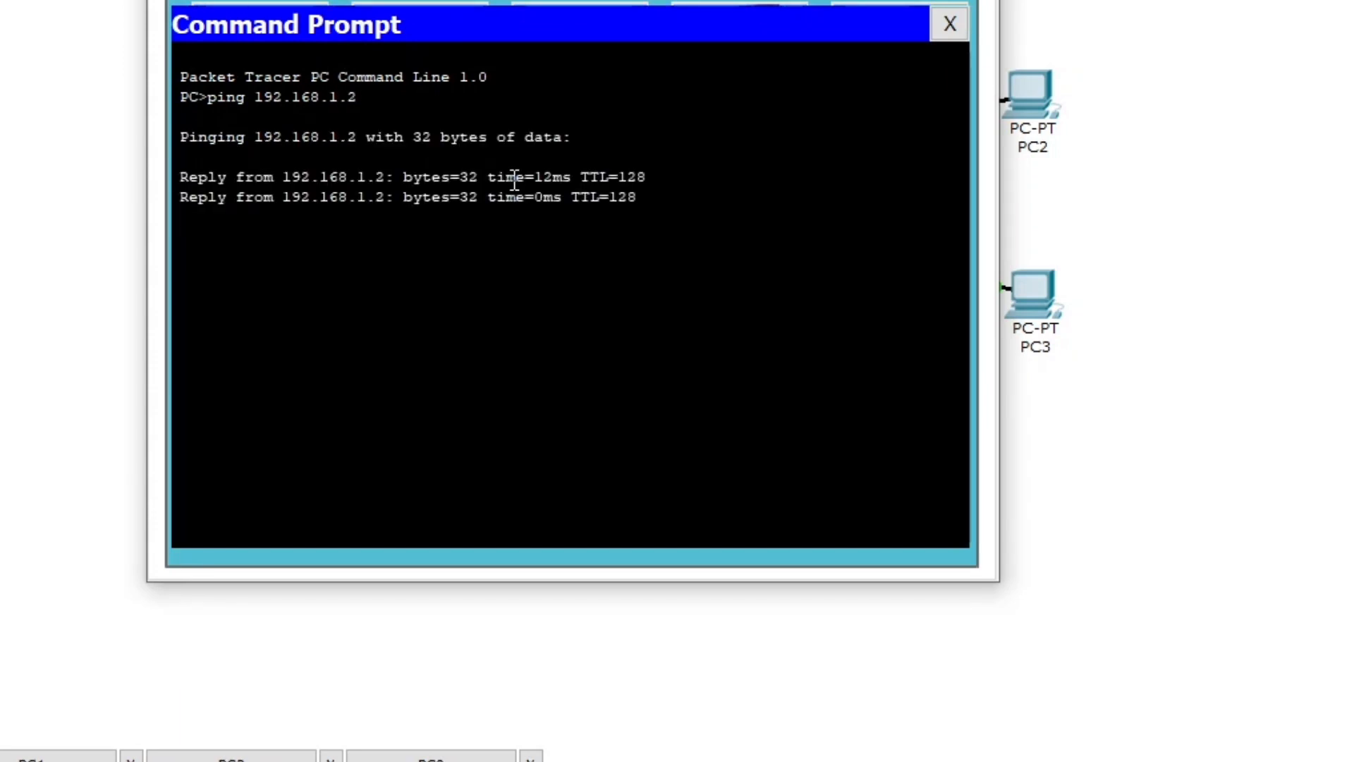
pyautogui.press('Return')
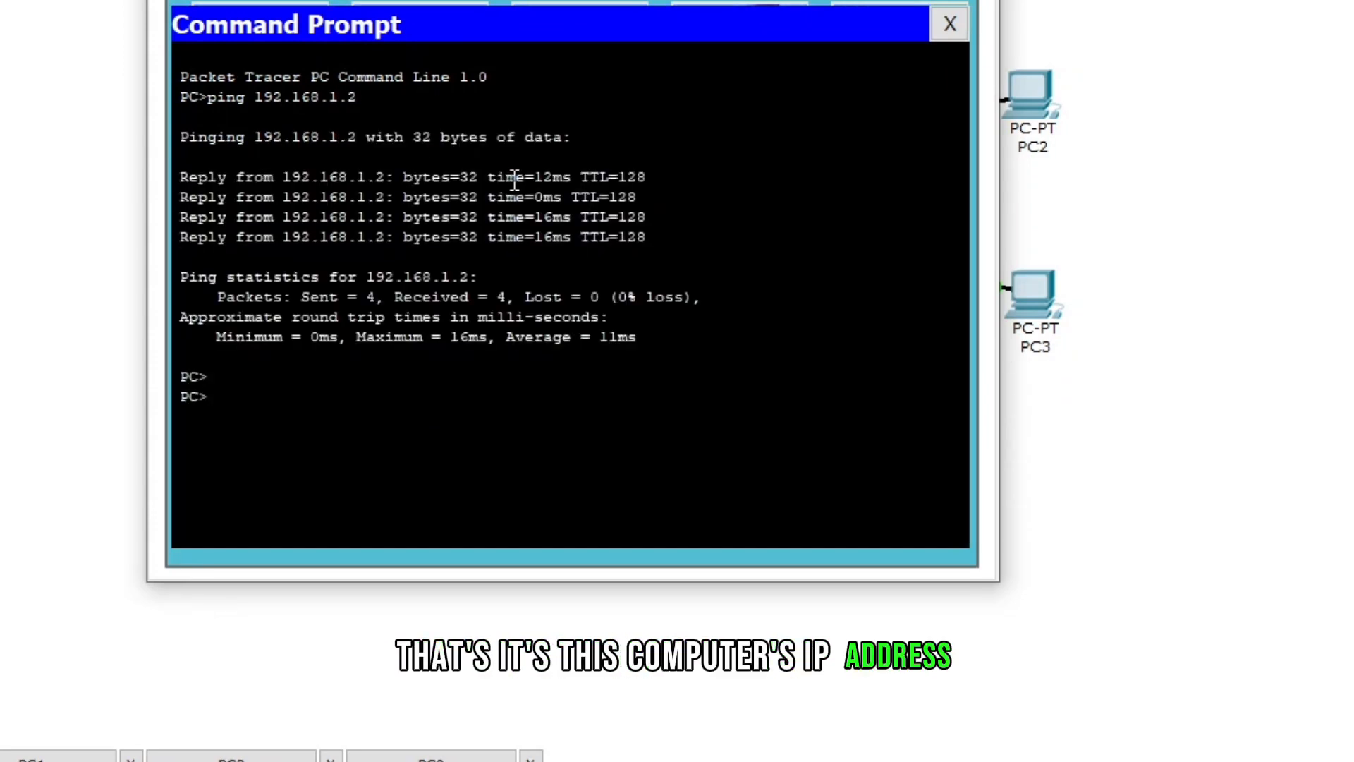
# - Ping 192.168.1.3 and then 192.168.1.4 from PC0, stopping each ping after a couple of replies
pyautogui.press('Up')
pyautogui.press('BackSpace')
pyautogui.write('3')
pyautogui.press('Return')
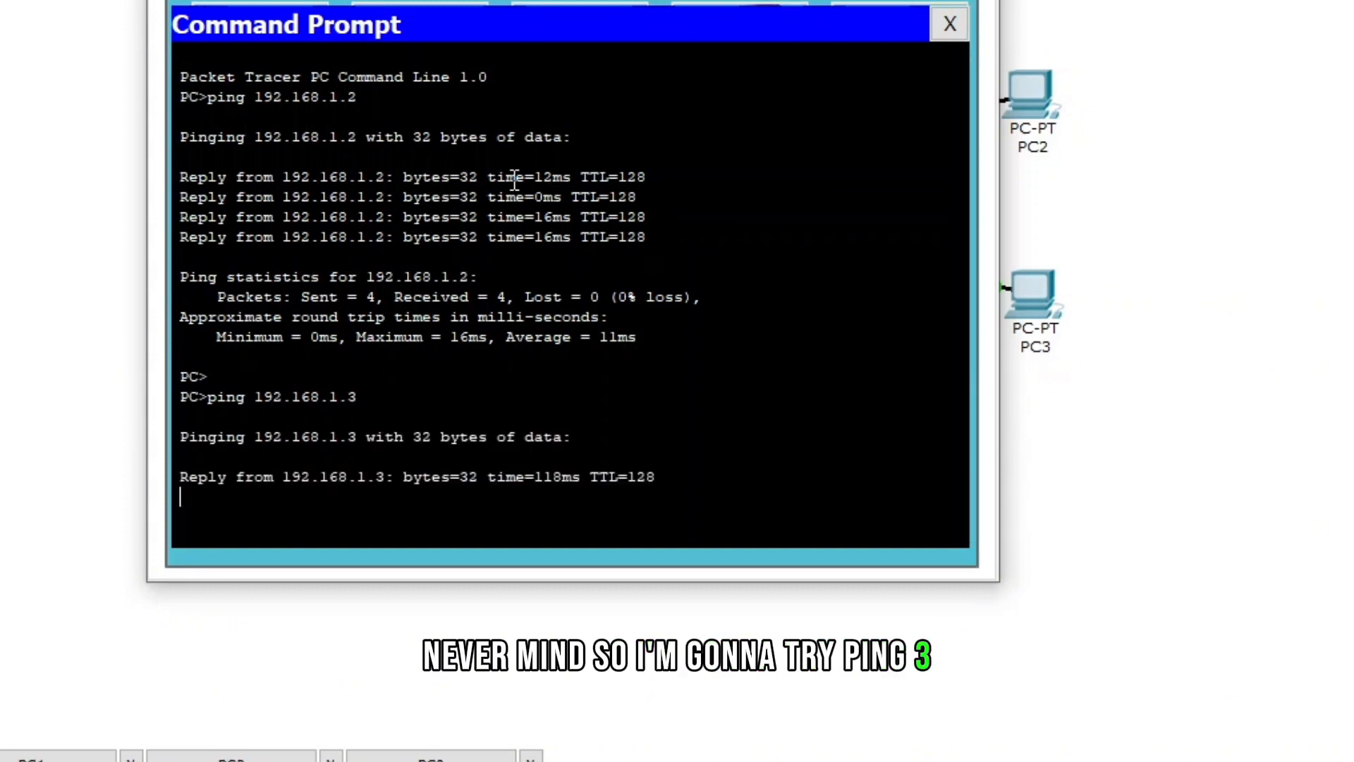
pyautogui.hotkey('ctrl', 'c')
pyautogui.press('Up')
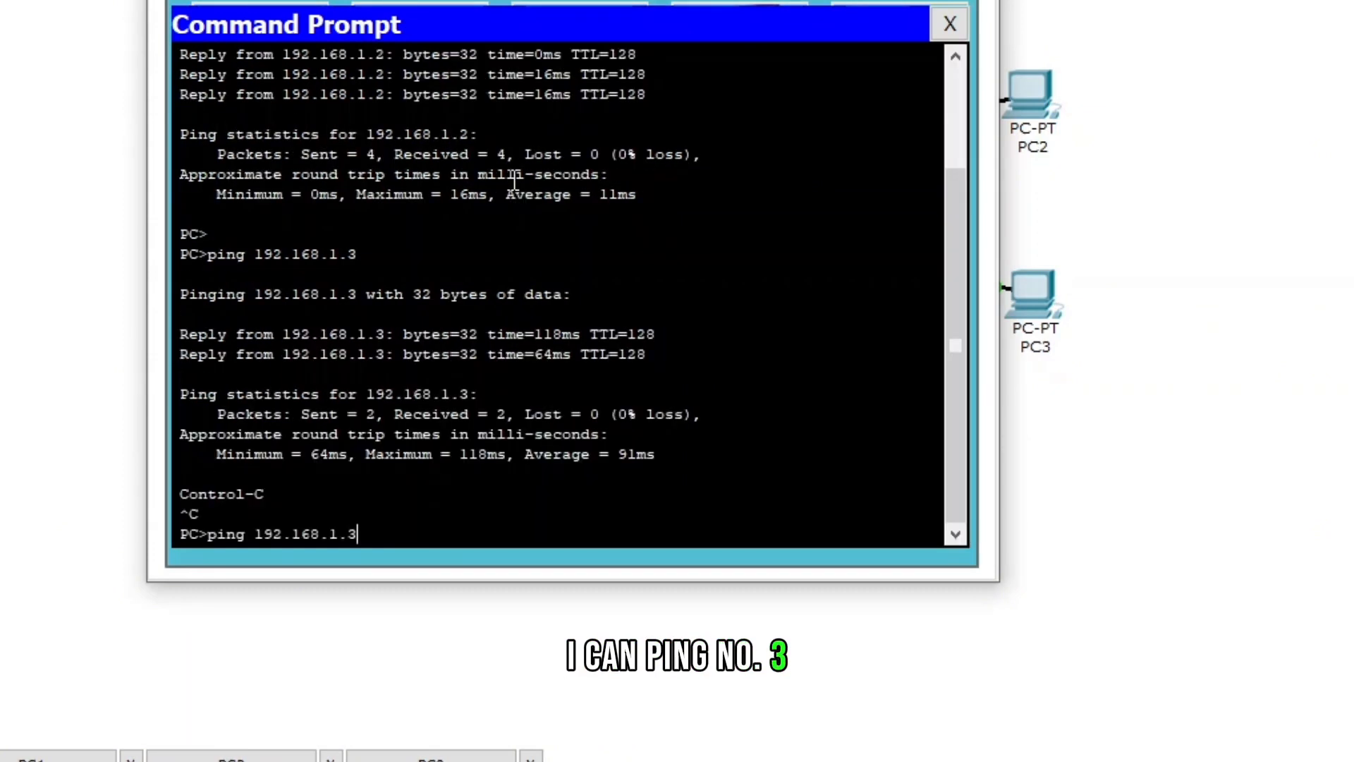
pyautogui.press('BackSpace')
pyautogui.press('Return')
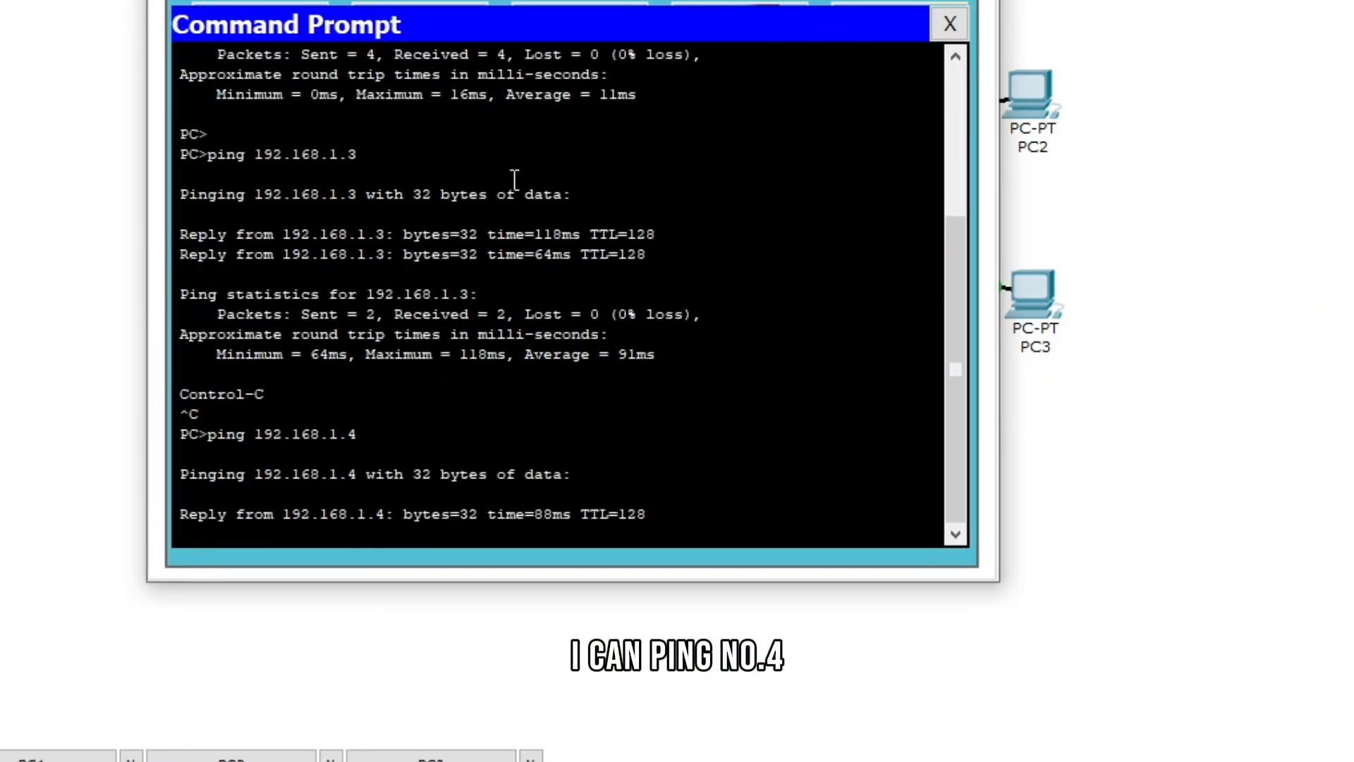
pyautogui.hotkey('ctrl', 'c')
# - Ping 192.168.1.5 from PC0, then close the Command Prompt window
pyautogui.press('BackSpace')
pyautogui.write('5')
pyautogui.press('Return')
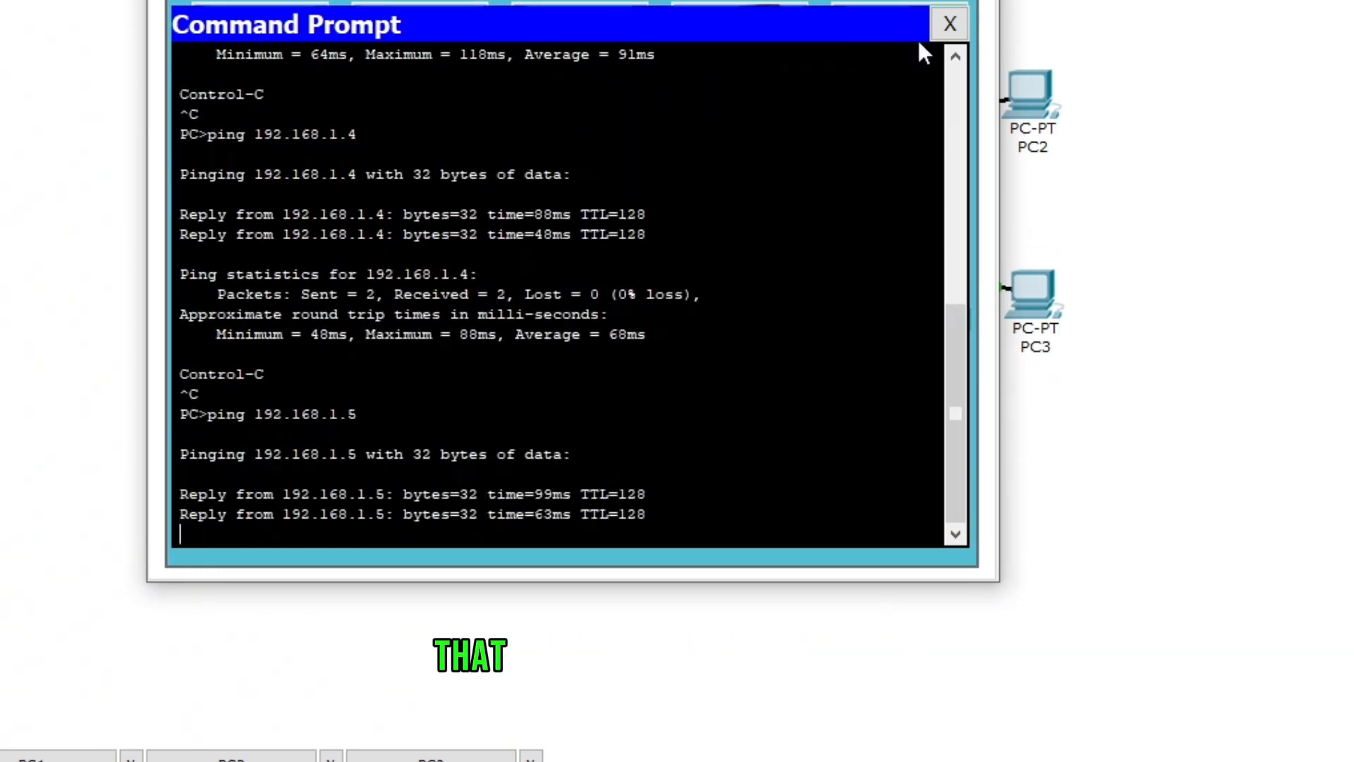
pyautogui.click(950, 24)
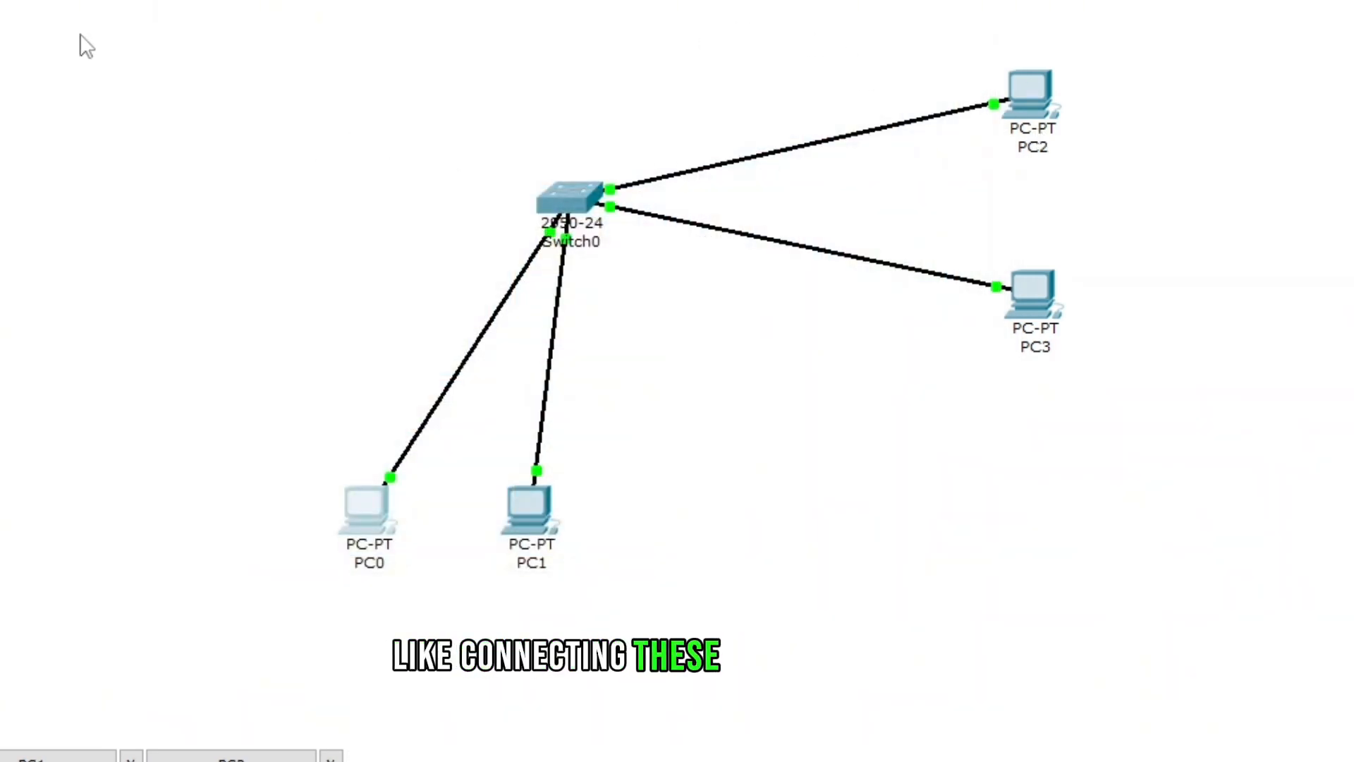
pyautogui.moveTo(79, 32); pyautogui.dragTo(1148, 620)
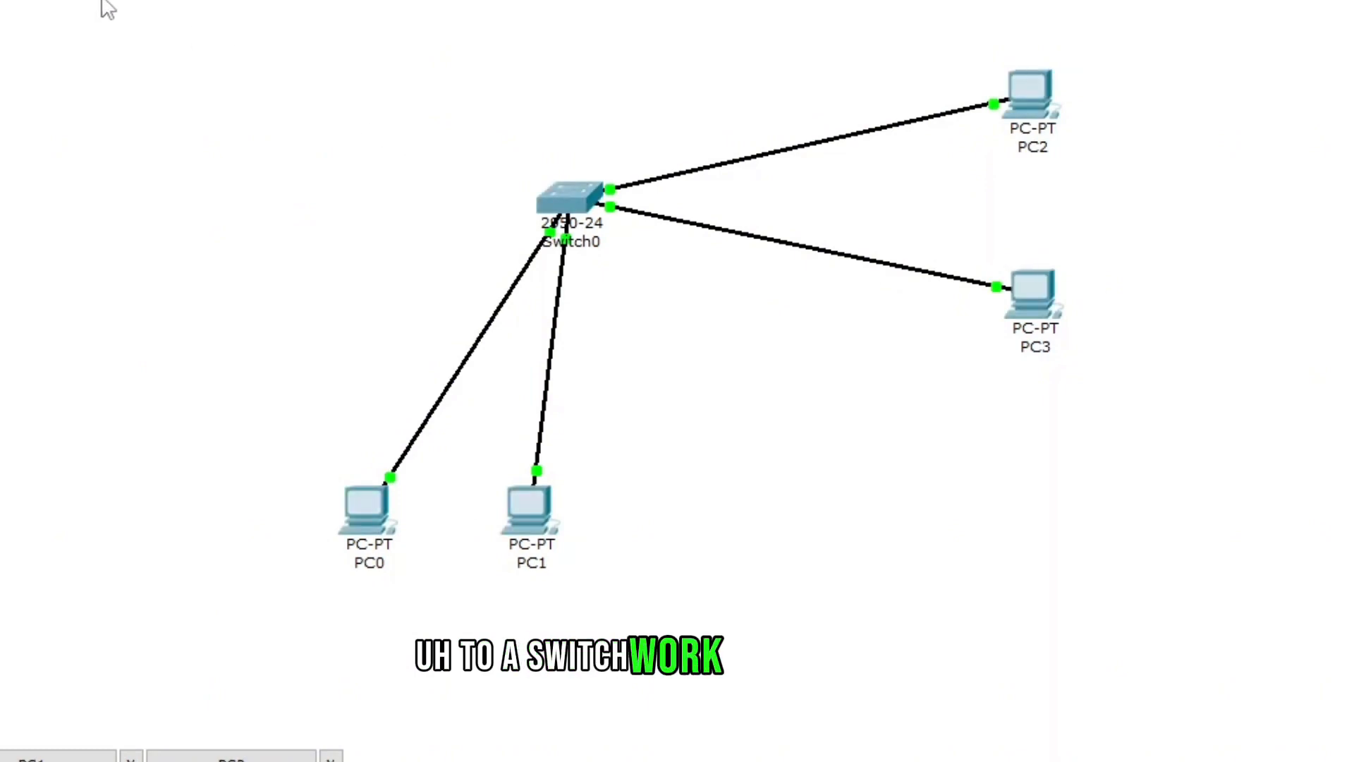
pyautogui.moveTo(103, 4); pyautogui.dragTo(1136, 598)
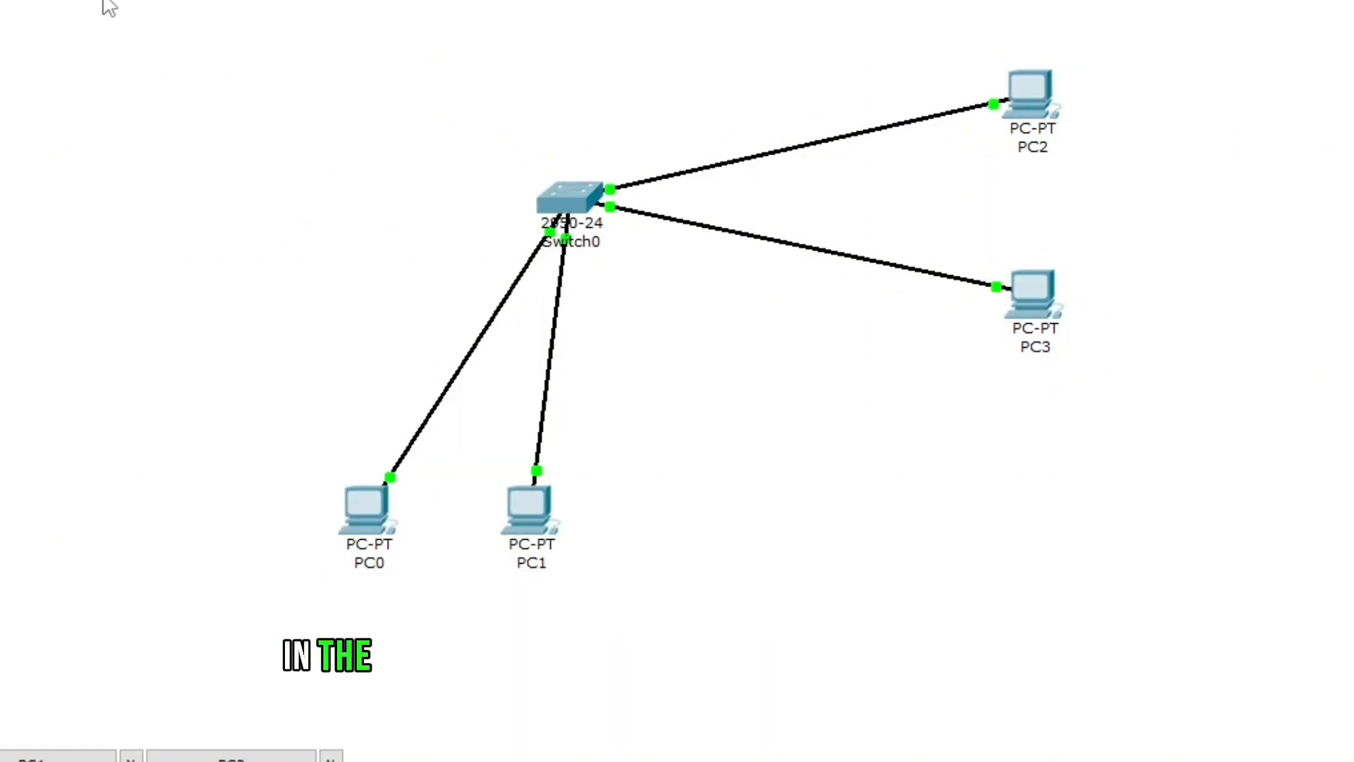
pyautogui.moveTo(139, 2); pyautogui.dragTo(1130, 616)
pyautogui.click(1125, 605)
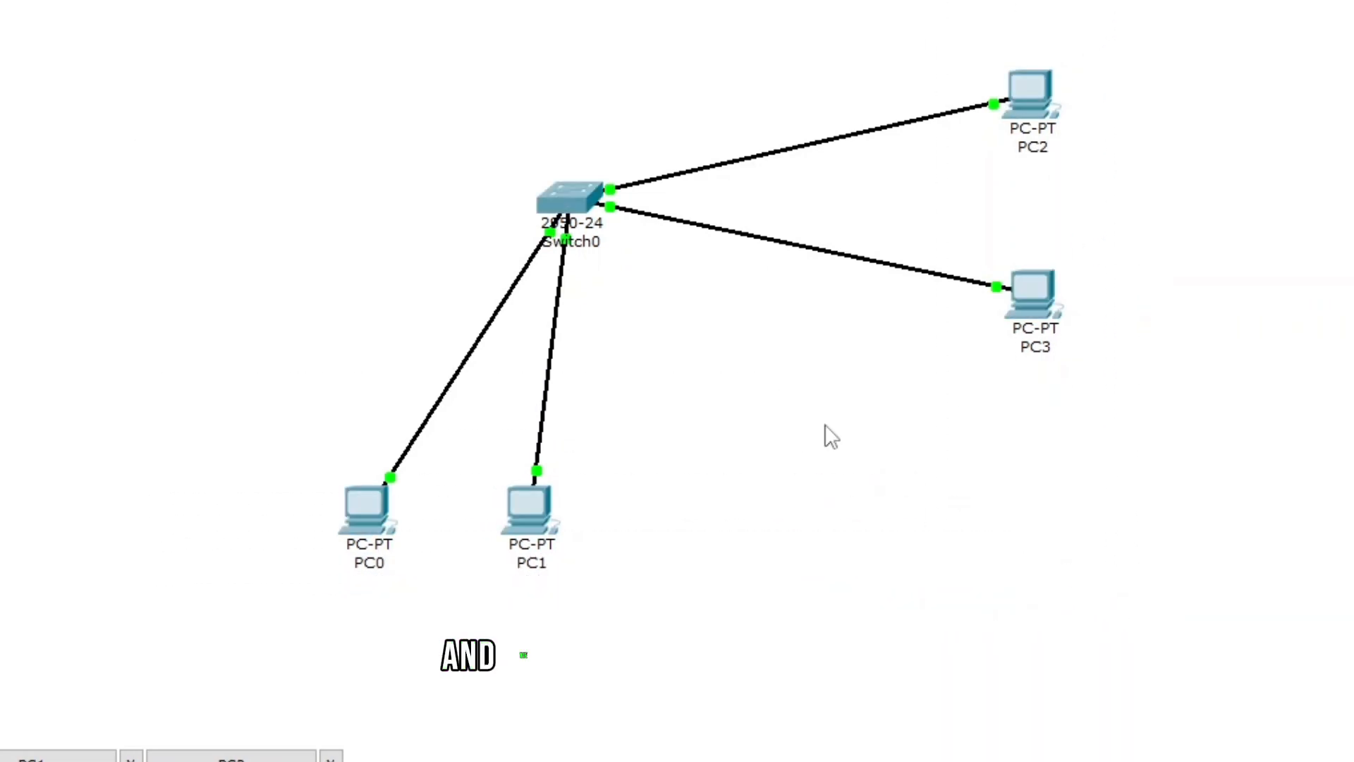